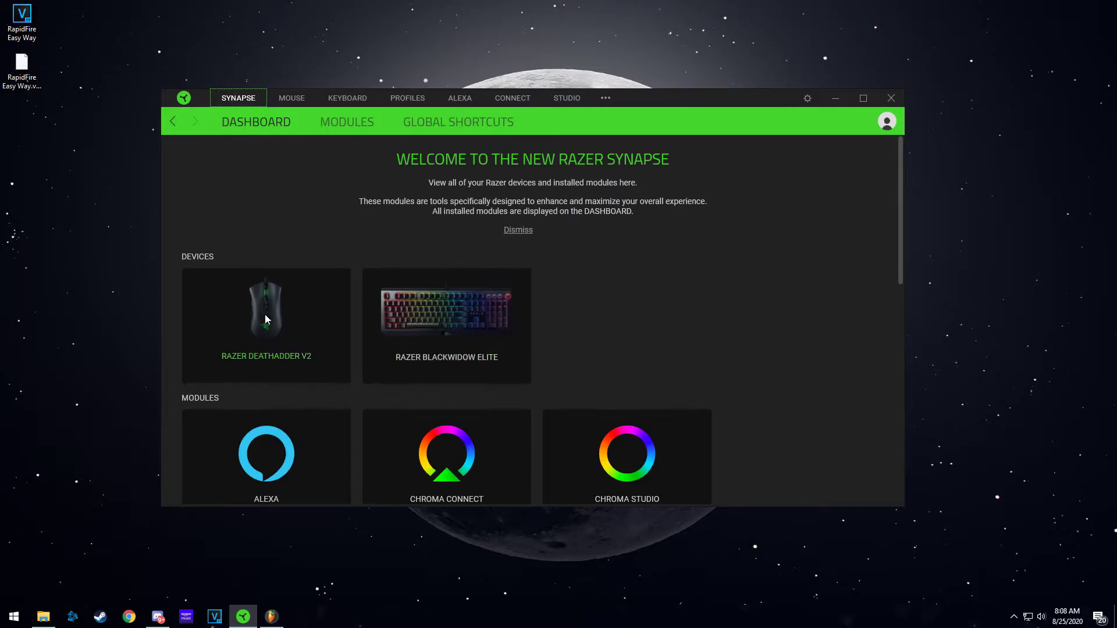
# - Open the BlackWidow Elite customization page, preview the Valorant/CSGO profile, then return to Default
pyautogui.click(447, 321)
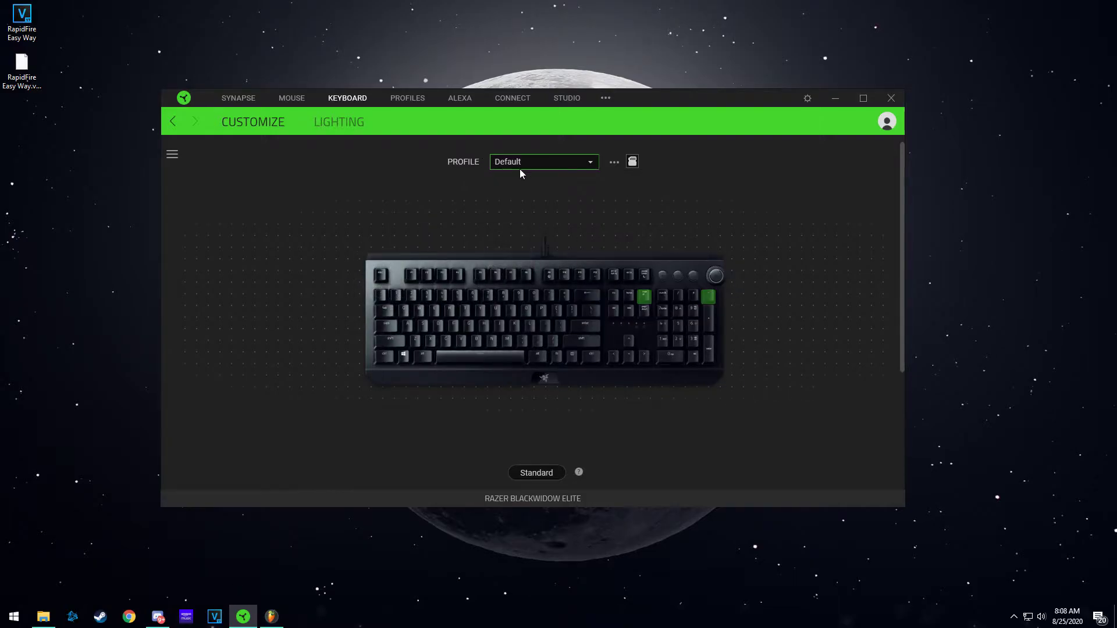
pyautogui.click(588, 162)
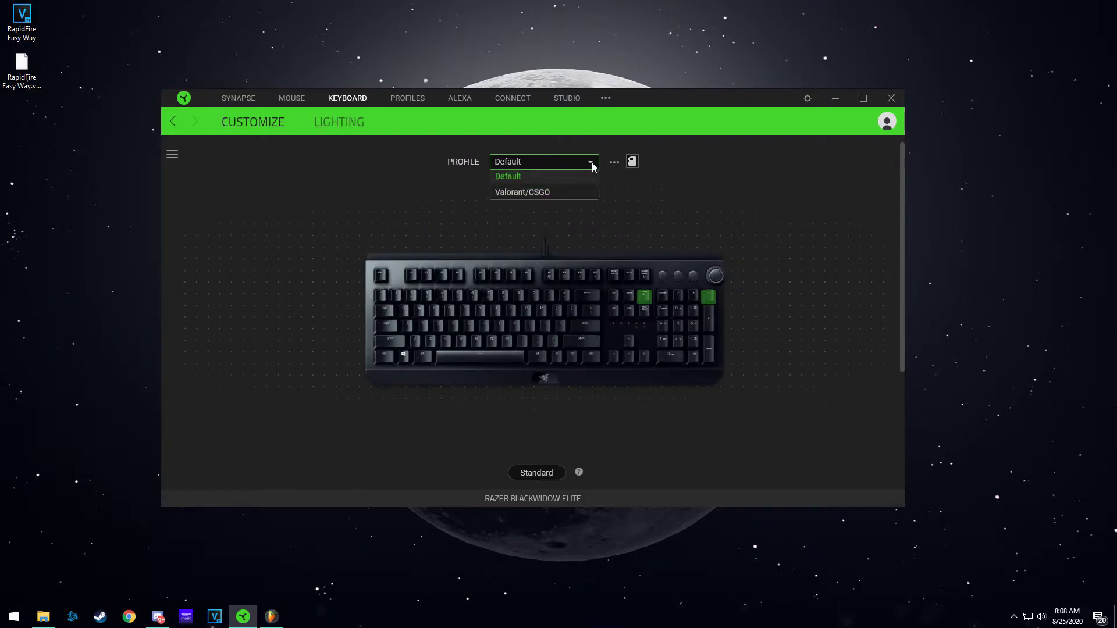
pyautogui.click(517, 194)
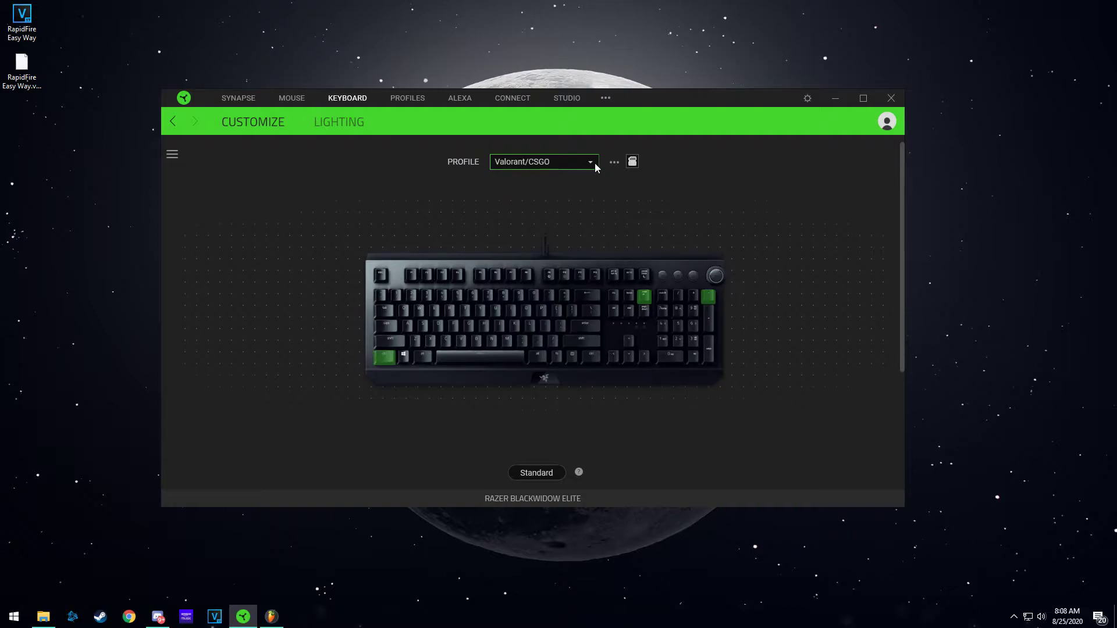
pyautogui.click(590, 163)
pyautogui.click(514, 181)
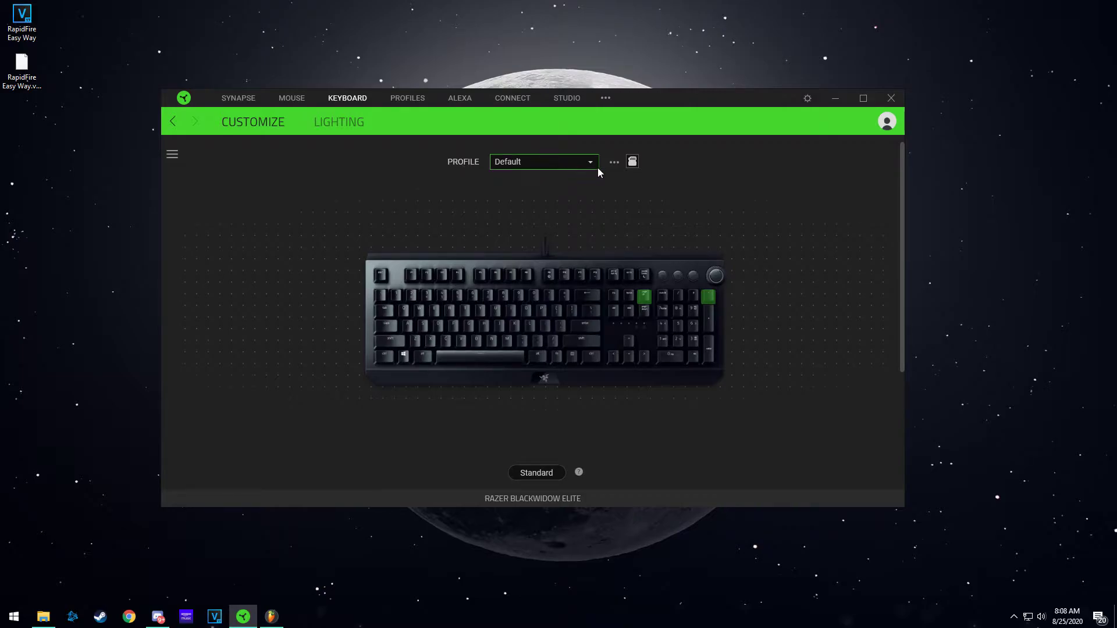
# - Start renaming the Default profile but keep the name Default
pyautogui.click(614, 163)
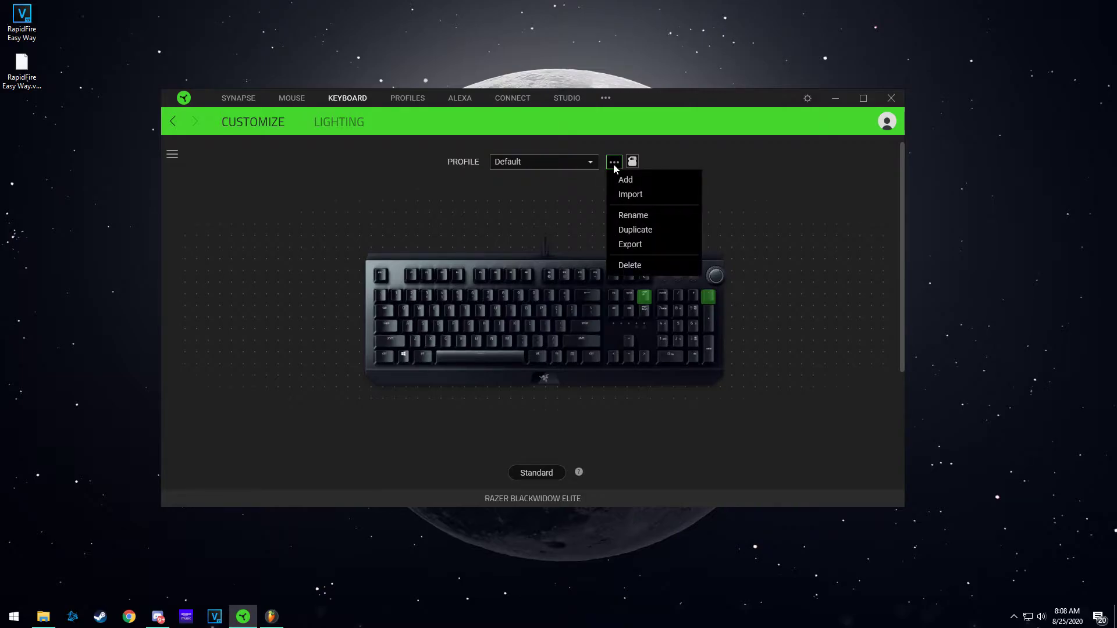
pyautogui.click(633, 215)
pyautogui.click(535, 163)
pyautogui.doubleClick(535, 163)
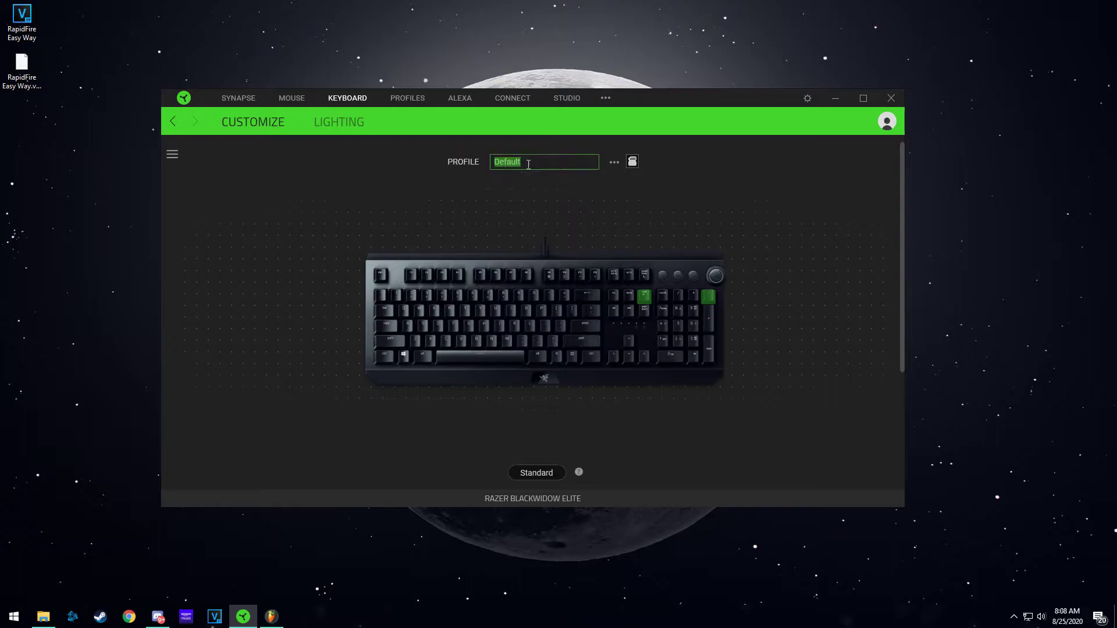
pyautogui.press('Return')
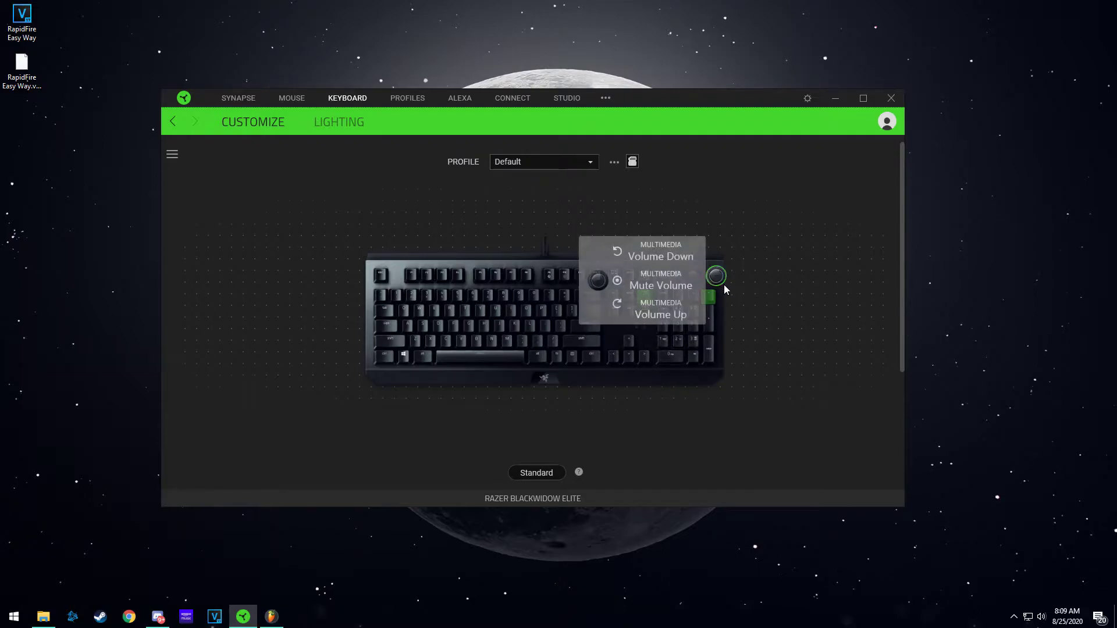
# - Check Page Up's switch-profile settings, then add a new keyboard profile
pyautogui.click(644, 300)
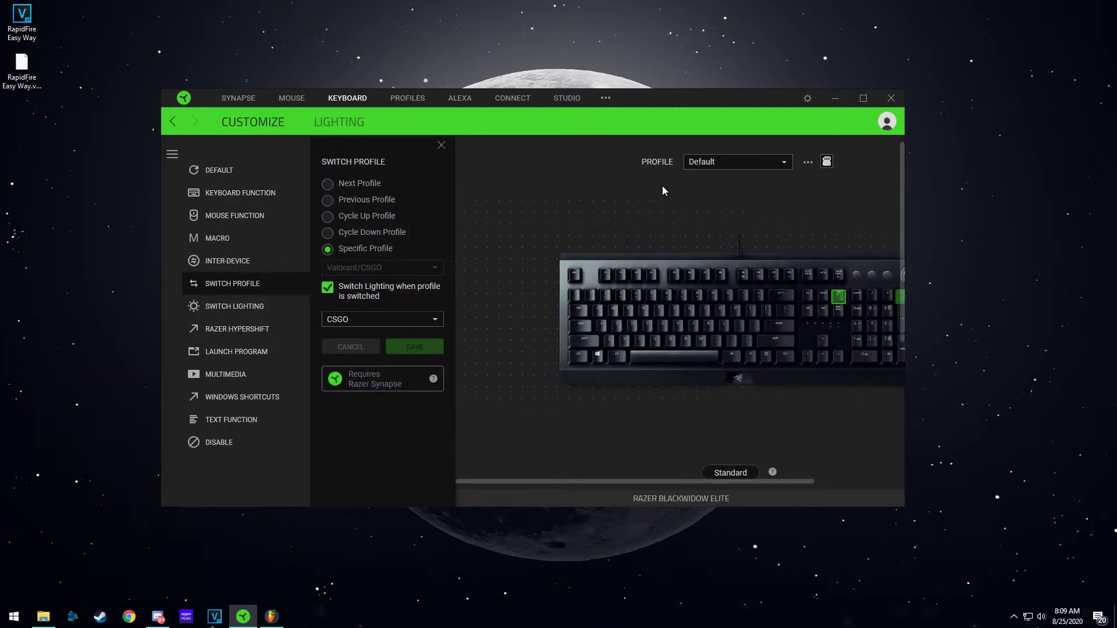
pyautogui.click(452, 153)
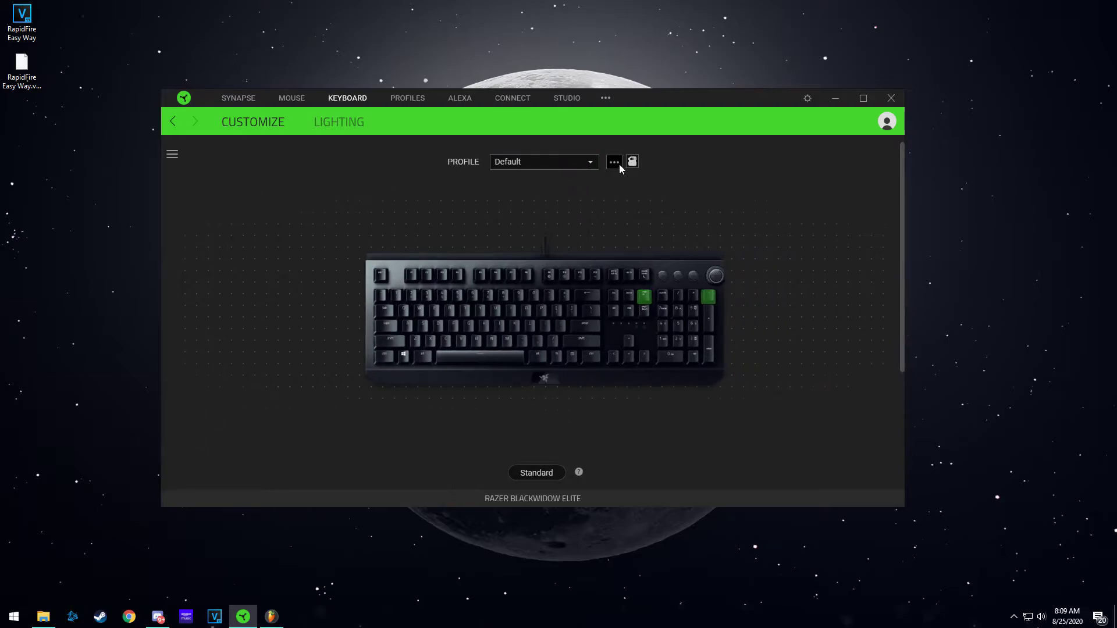
pyautogui.click(620, 164)
pyautogui.click(626, 180)
pyautogui.click(564, 163)
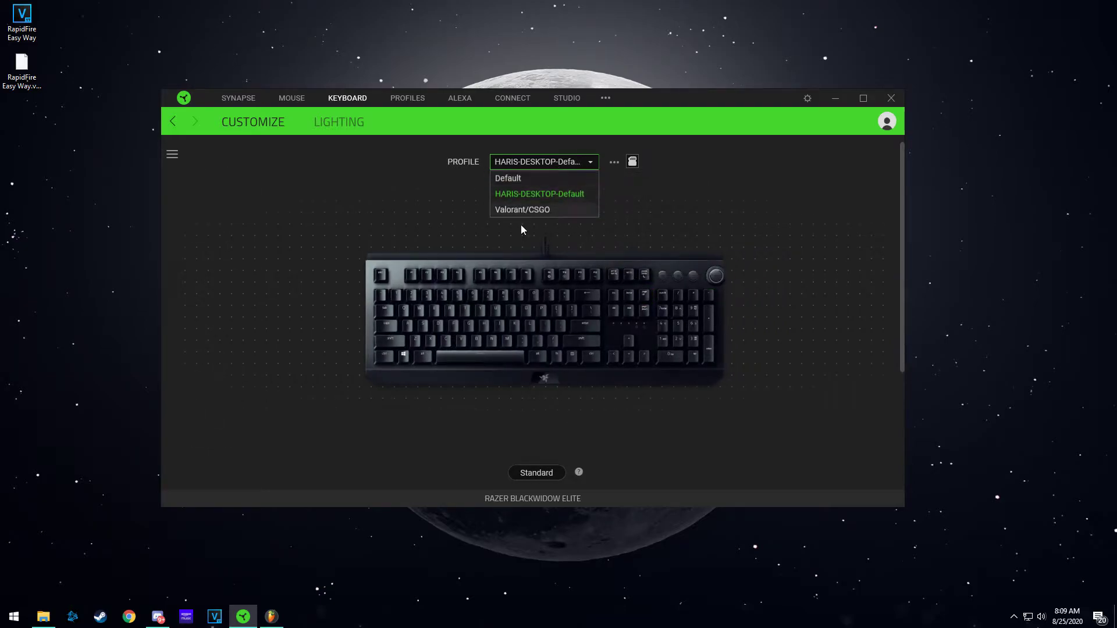
pyautogui.click(532, 195)
# - Rename the new keyboard profile to 'Test Second Profile'
pyautogui.click(614, 163)
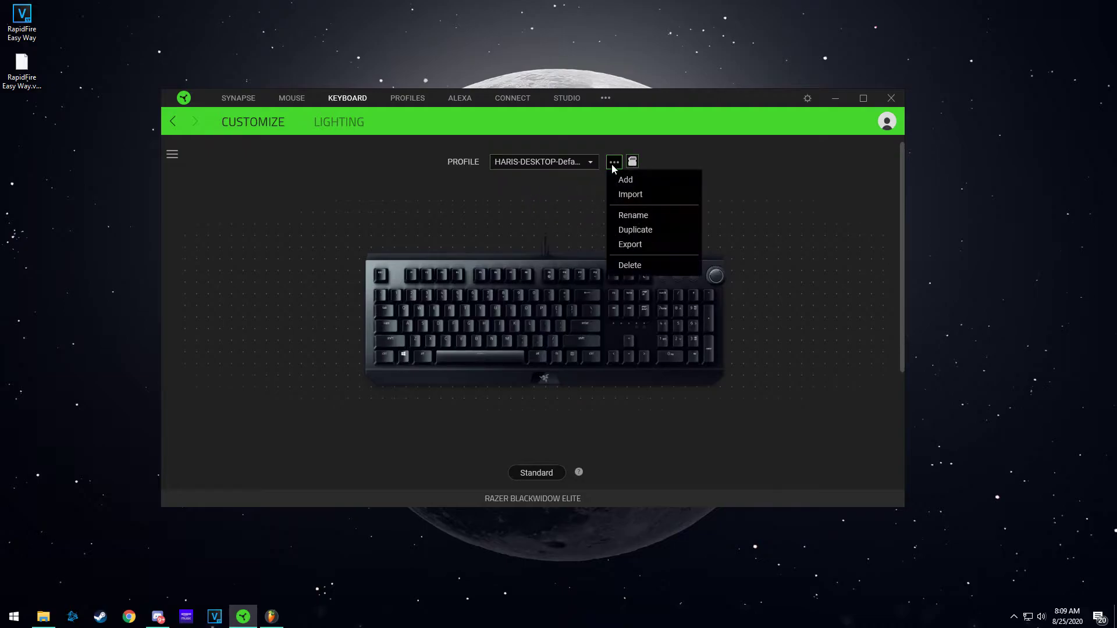
pyautogui.click(636, 221)
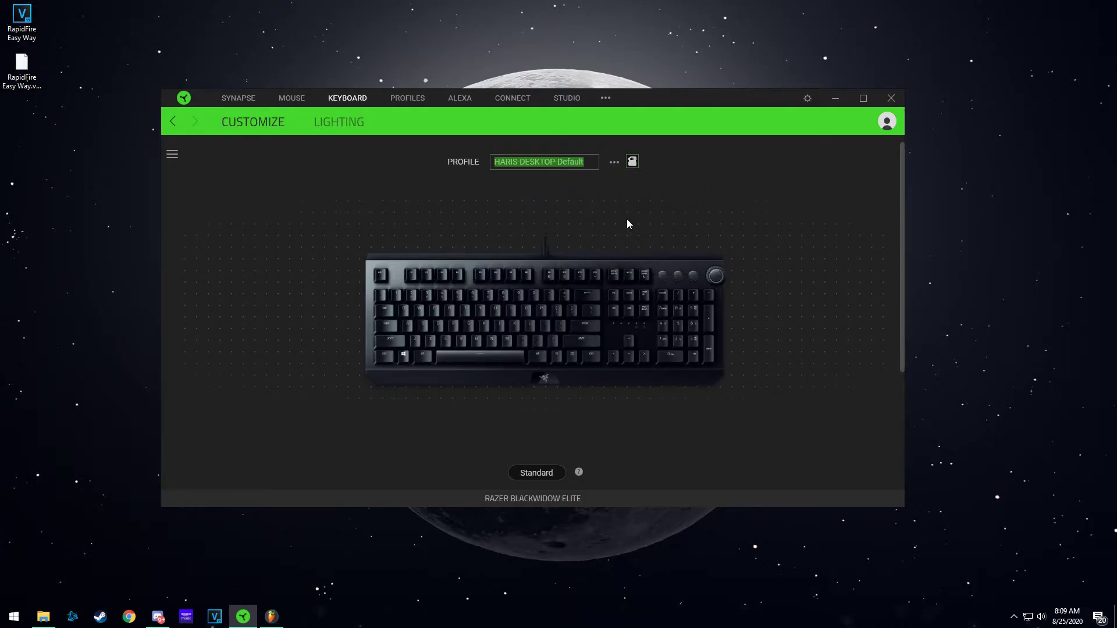
pyautogui.write('Test Second Profile')
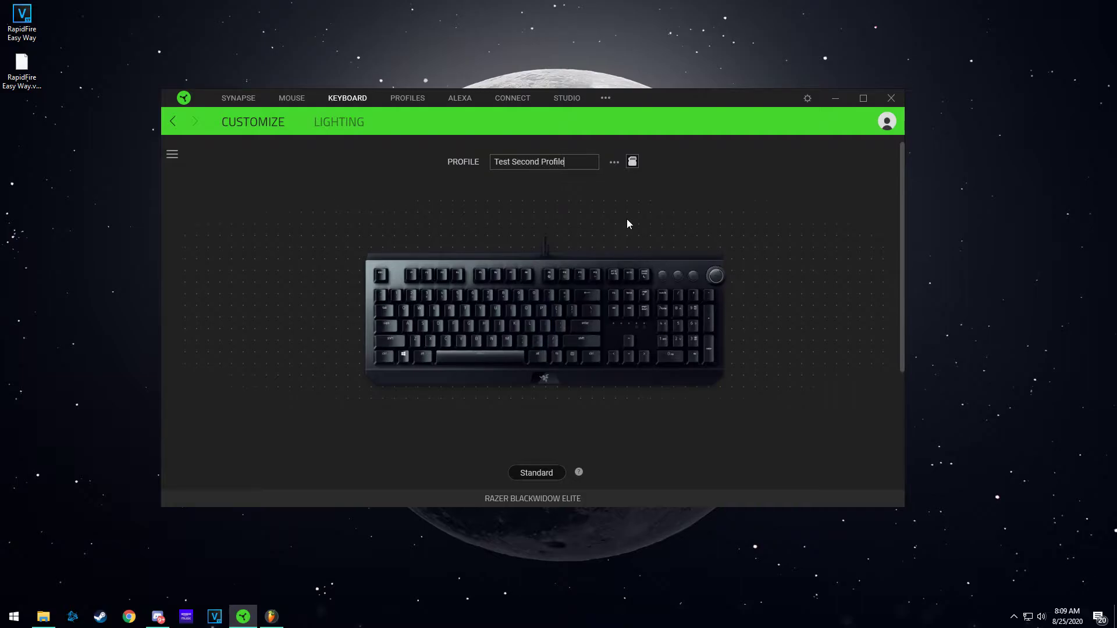
pyautogui.press('Return')
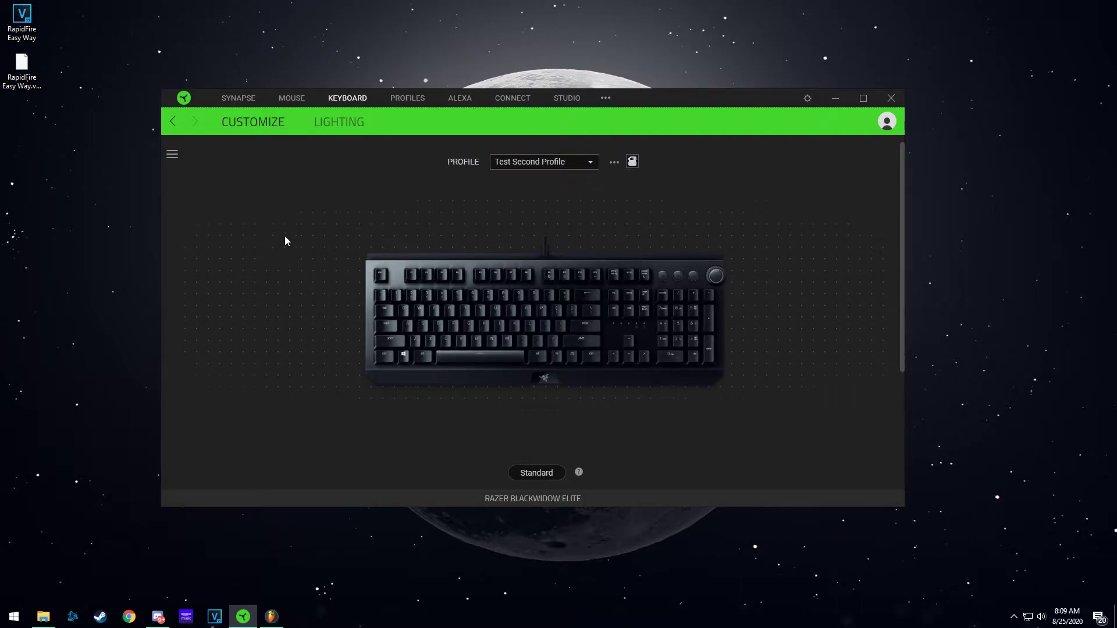
pyautogui.click(592, 166)
# - Load Default and set Page Up to Switch Profile, specific profile Test Second Profile
pyautogui.click(561, 178)
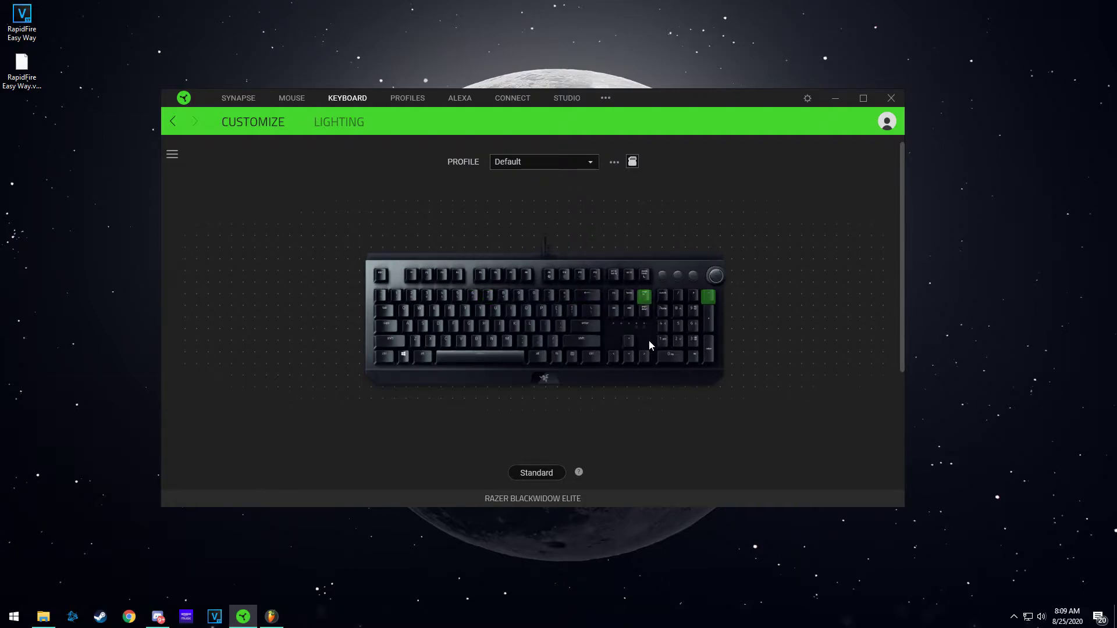
pyautogui.moveTo(644, 300)
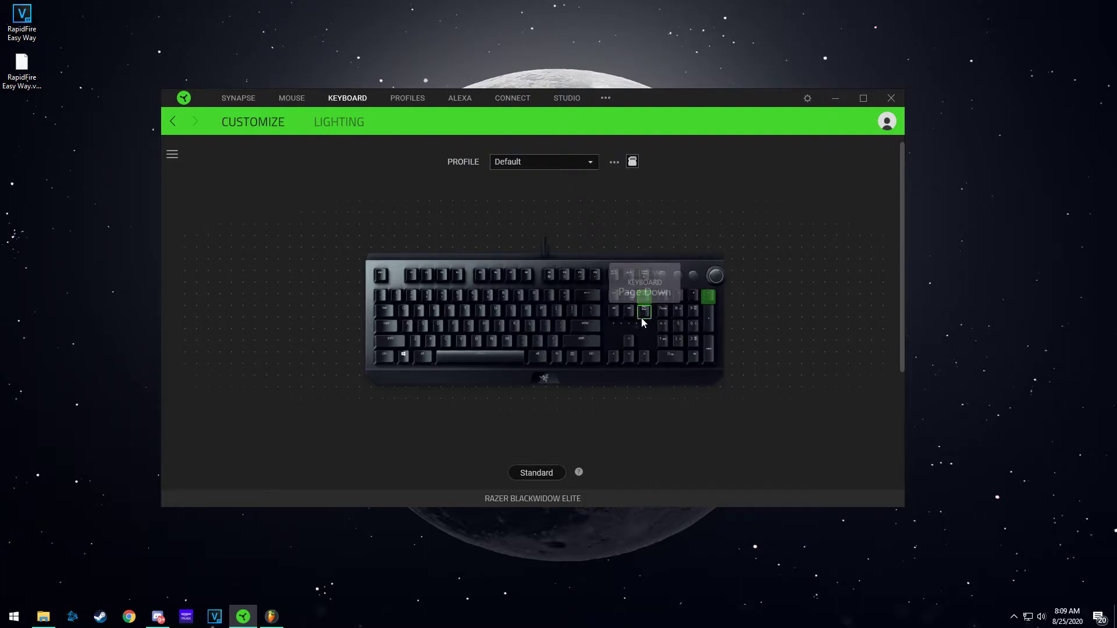
pyautogui.click(643, 296)
pyautogui.click(222, 174)
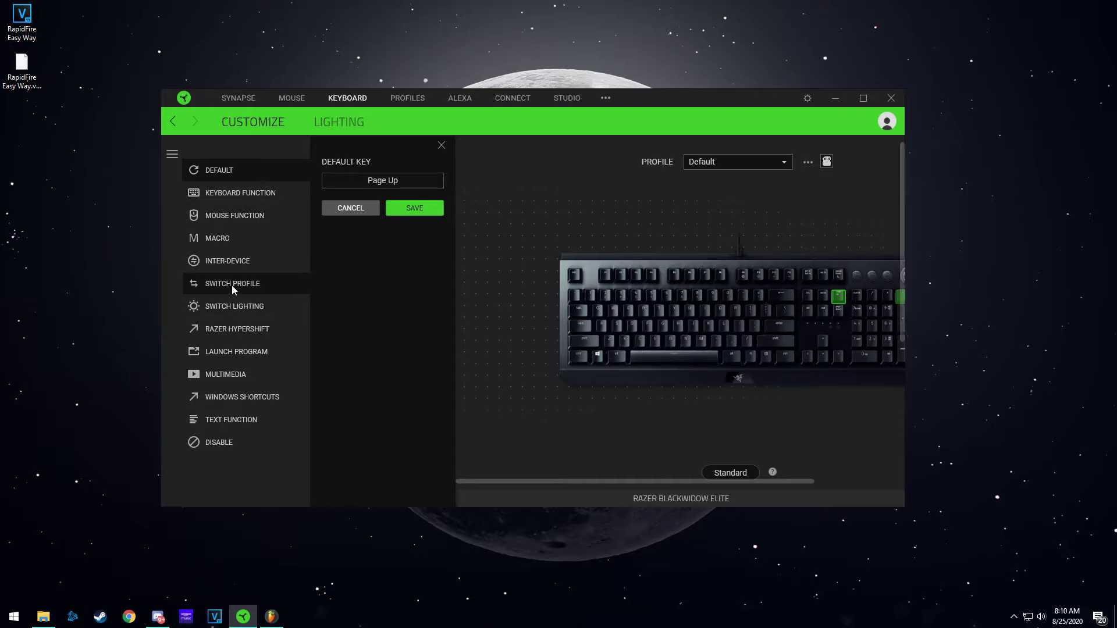
pyautogui.click(212, 282)
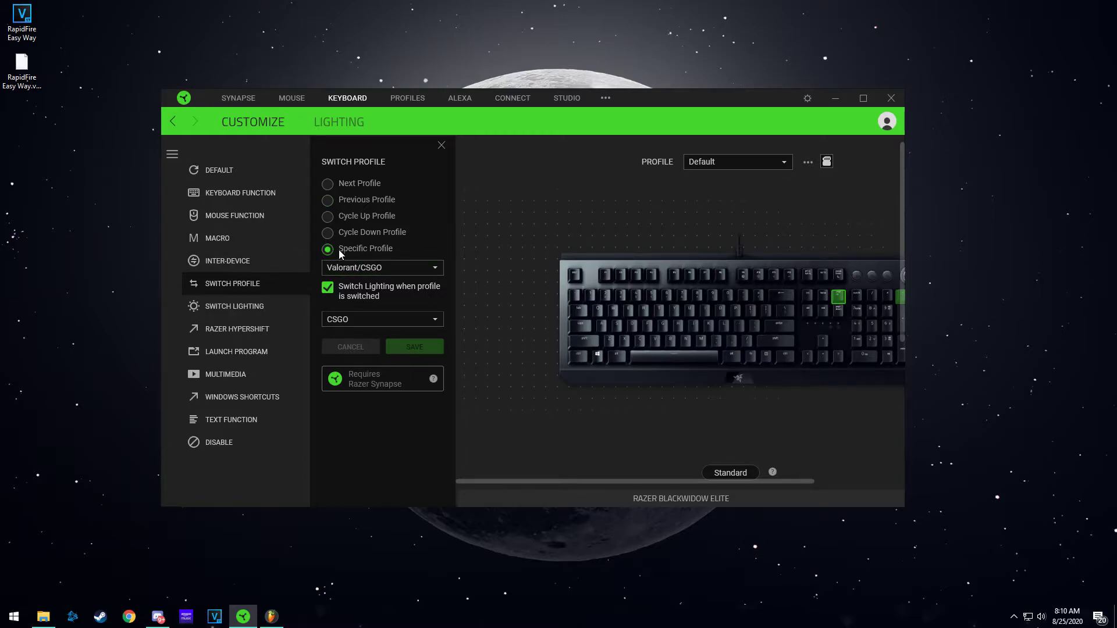
pyautogui.click(438, 268)
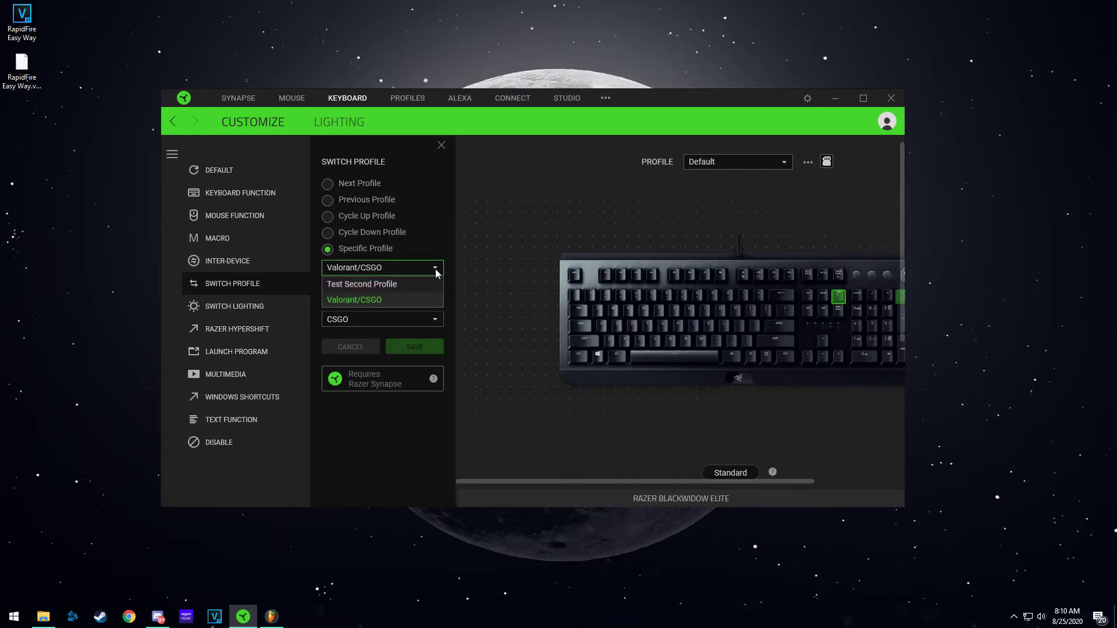
pyautogui.click(352, 284)
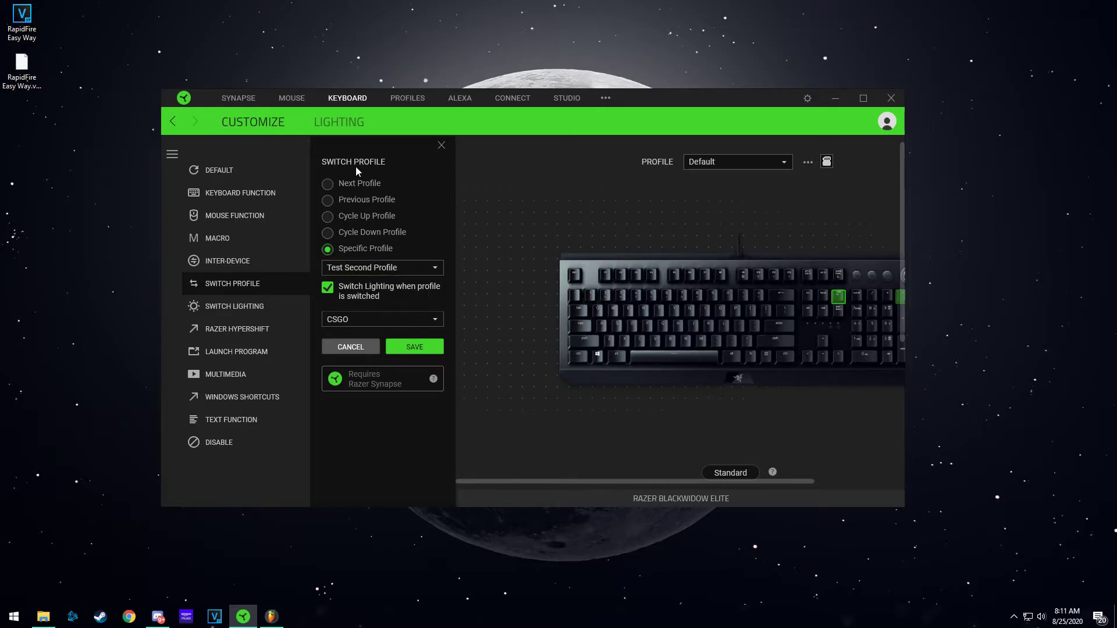
# - Open Chroma Studio from the keyboard's lighting settings and browse the lighting profile options
pyautogui.click(342, 126)
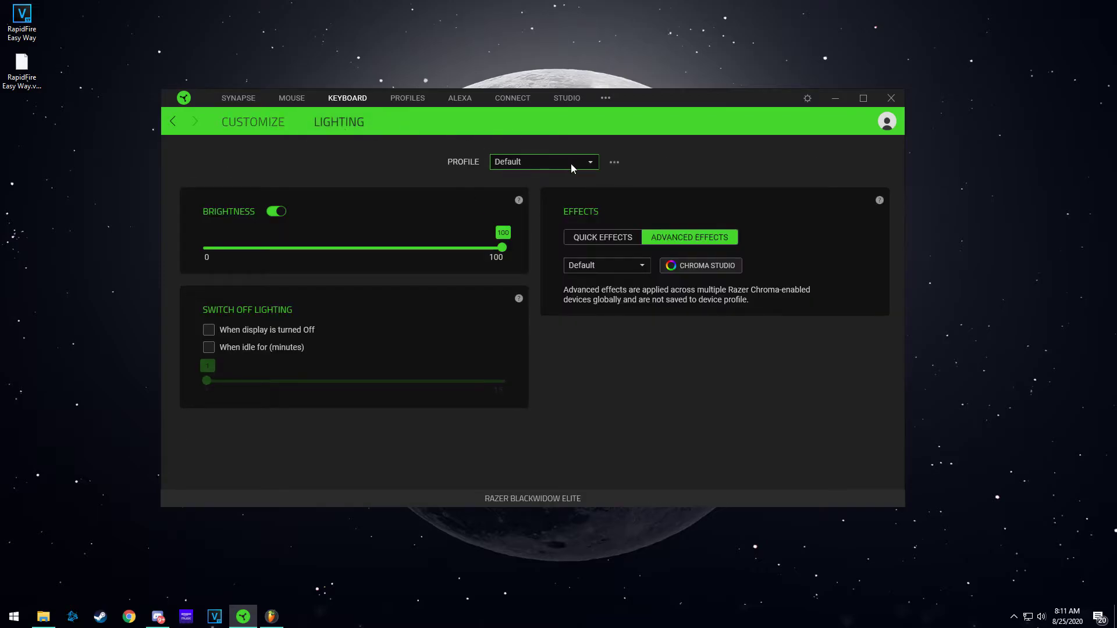
pyautogui.click(716, 270)
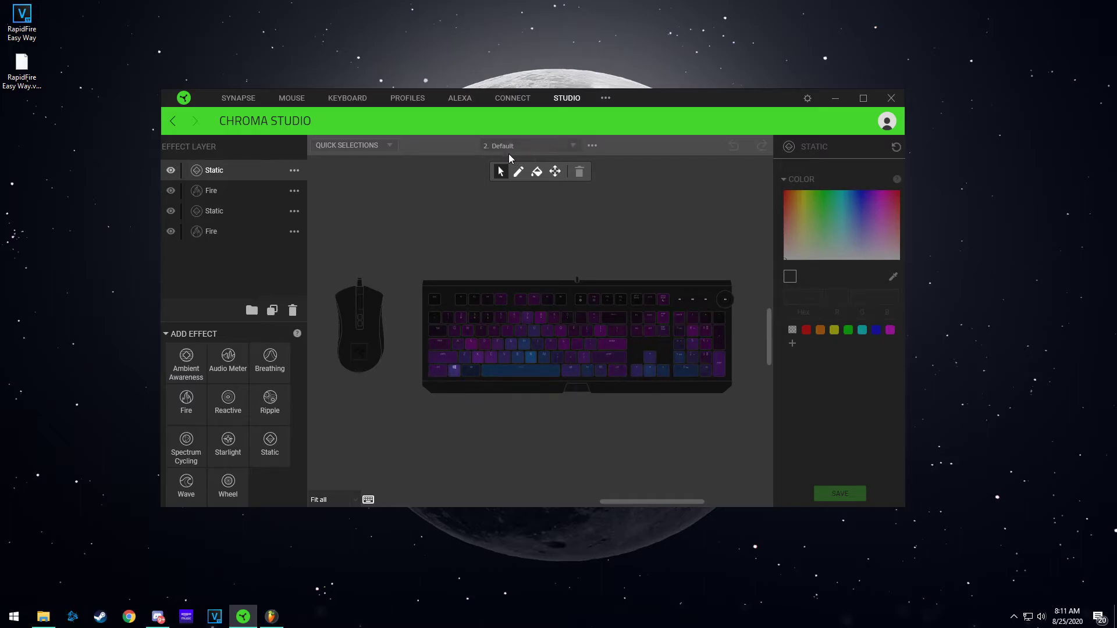
pyautogui.click(569, 146)
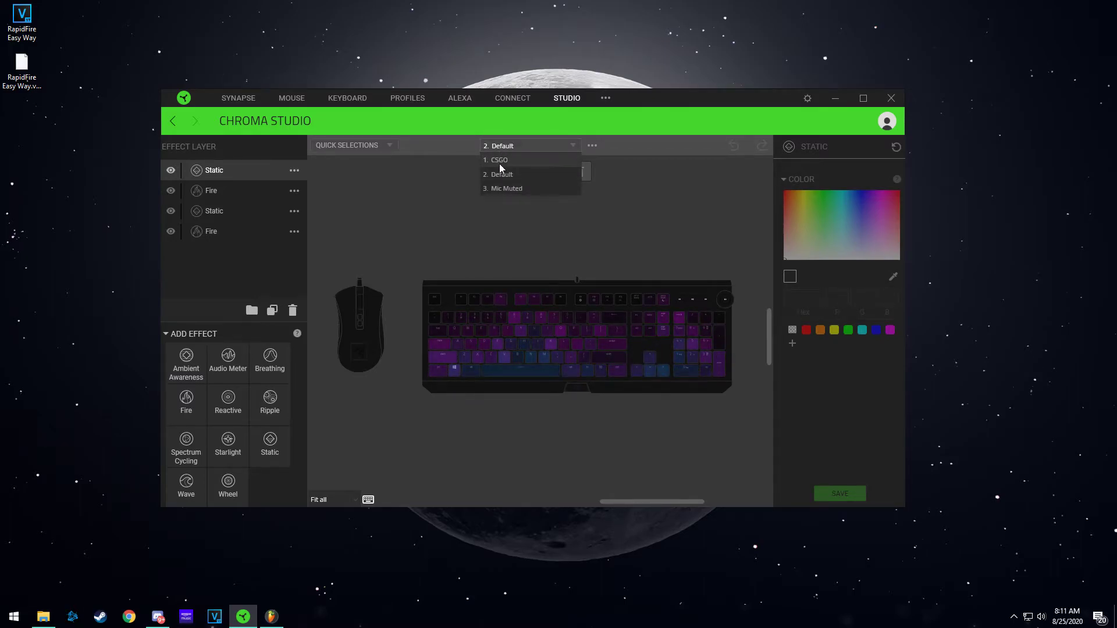
pyautogui.click(548, 150)
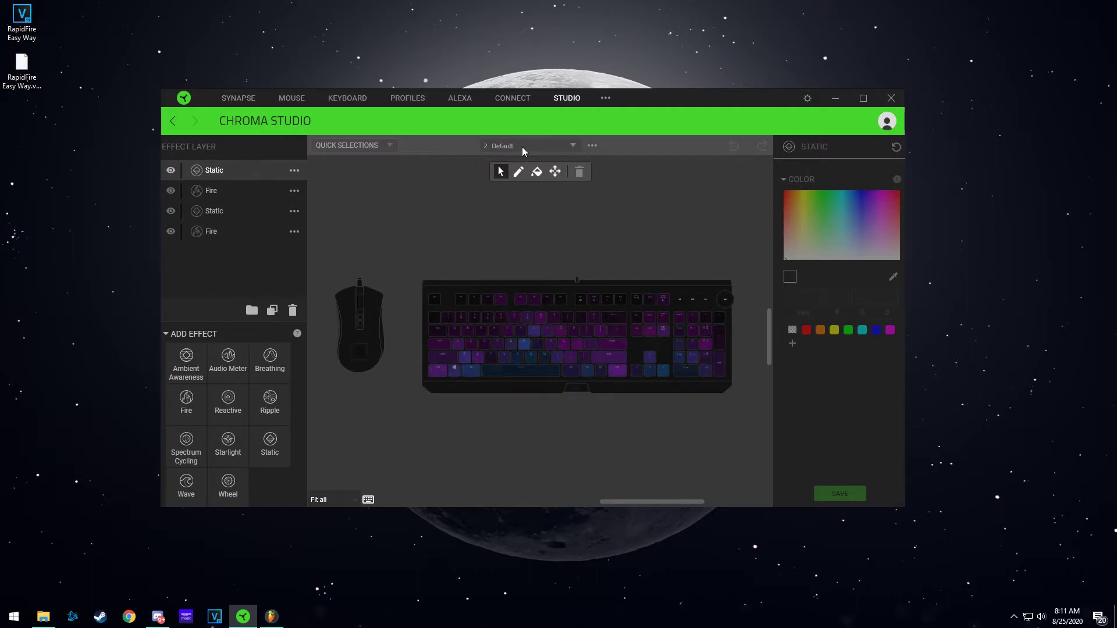
pyautogui.click(593, 146)
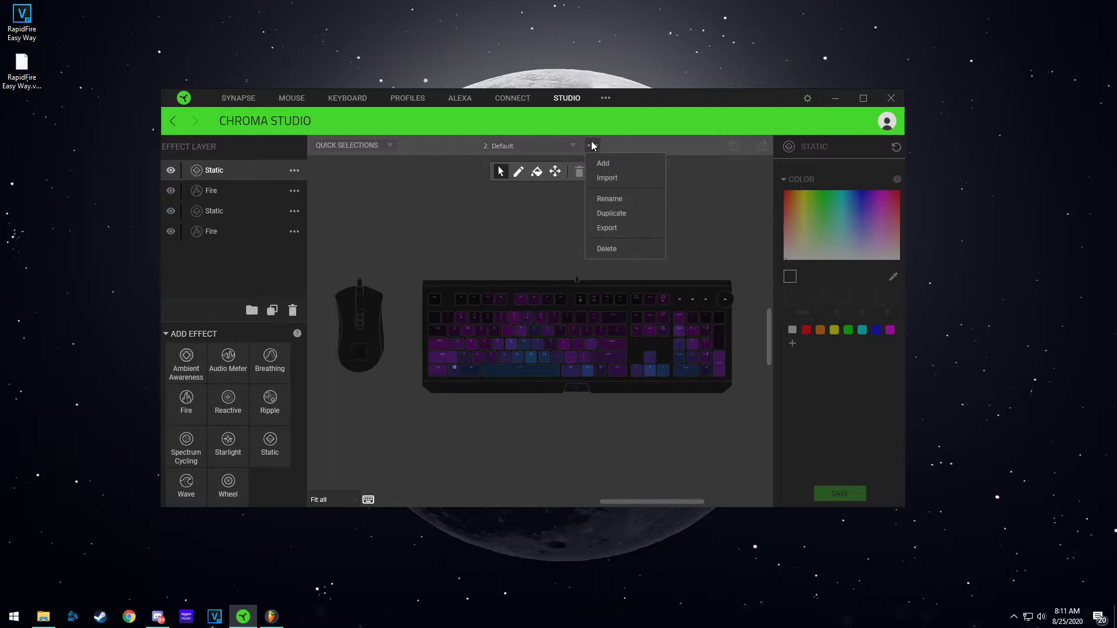
pyautogui.click(540, 197)
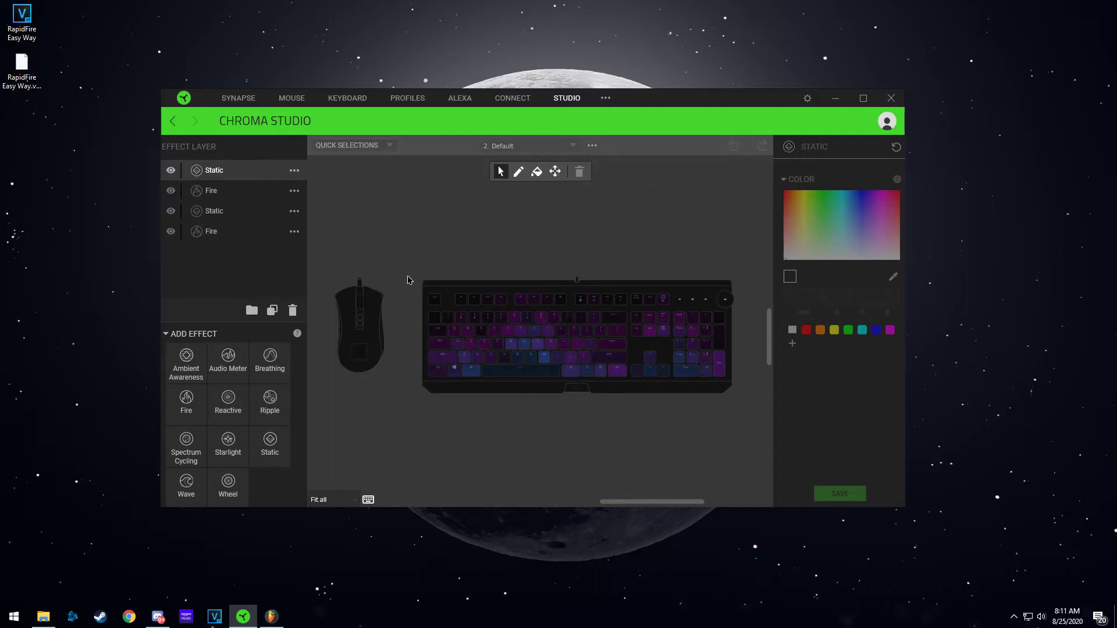
# - Select every key, colour them static red FF2C0F, and save the Default effect
pyautogui.moveTo(411, 283); pyautogui.dragTo(748, 414)
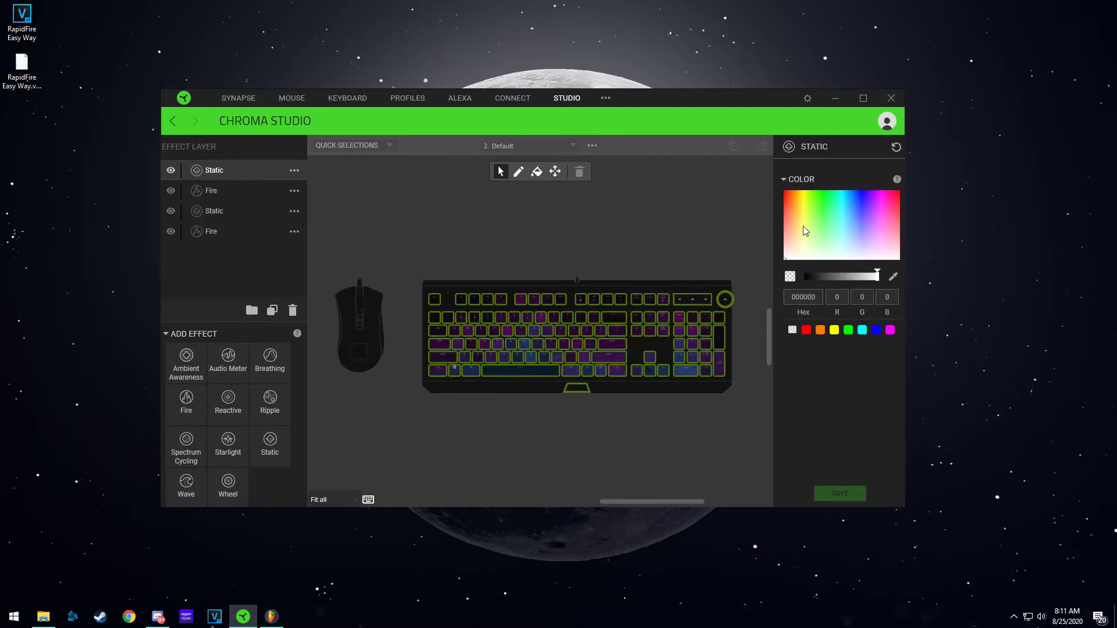
pyautogui.click(787, 194)
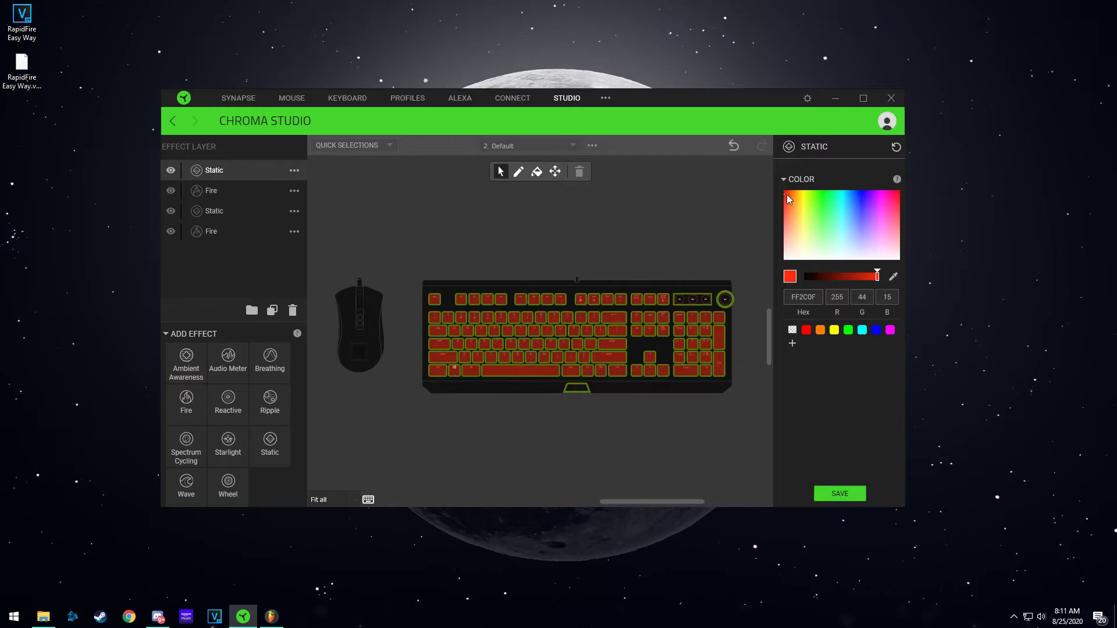
pyautogui.click(839, 494)
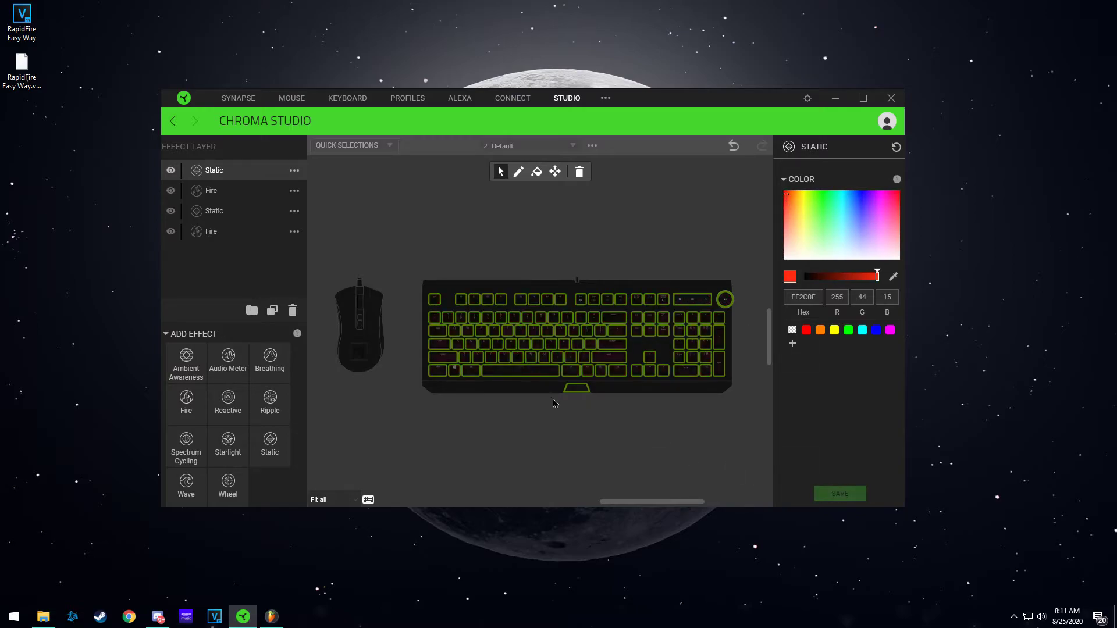
pyautogui.click(665, 414)
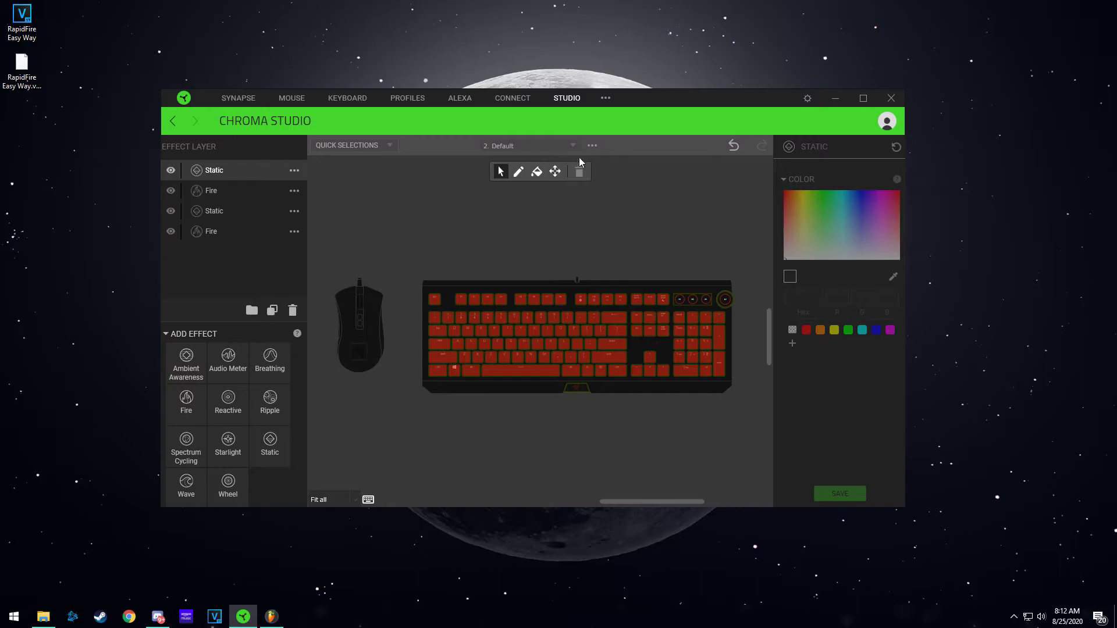
pyautogui.click(593, 145)
# - Add a Chroma Studio effect and rename Chroma Effect 1 to 'Test Second Profile'
pyautogui.click(614, 164)
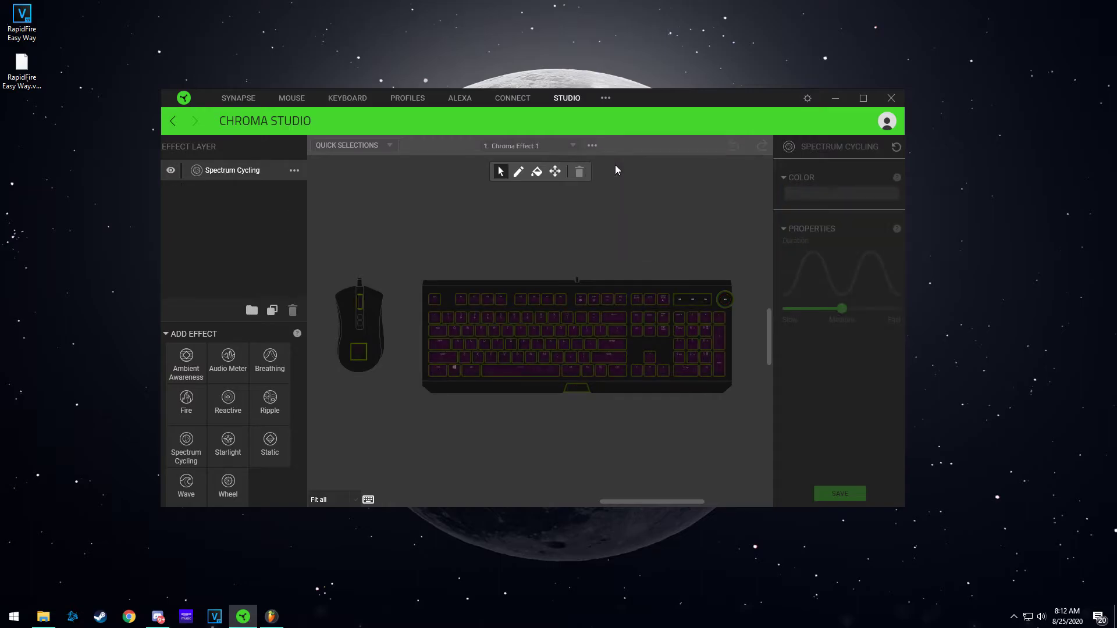
pyautogui.click(593, 146)
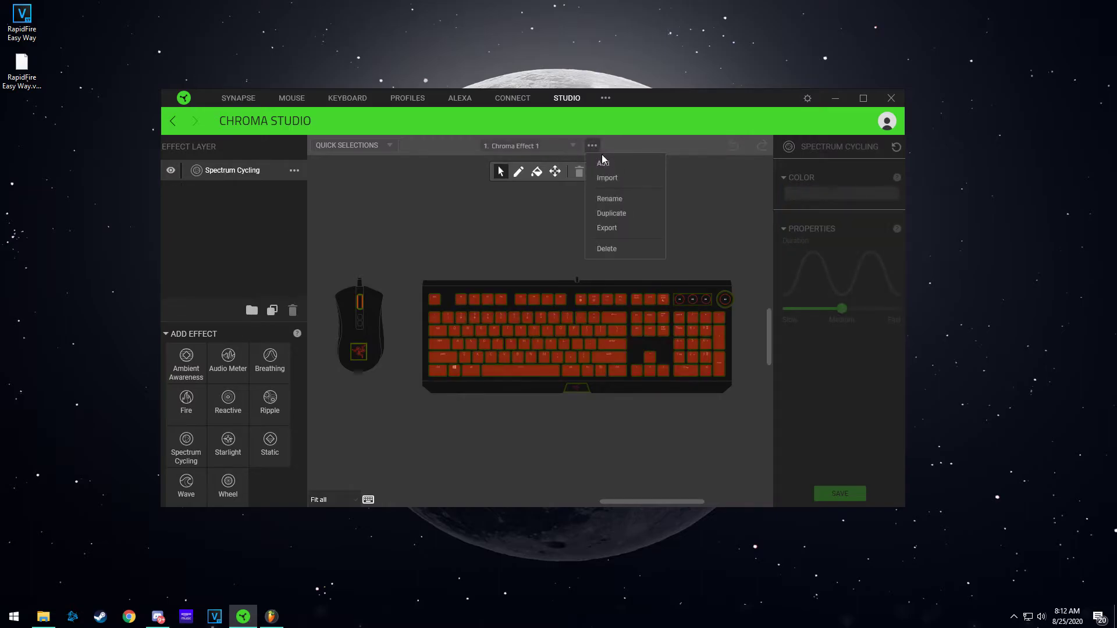
pyautogui.click(605, 200)
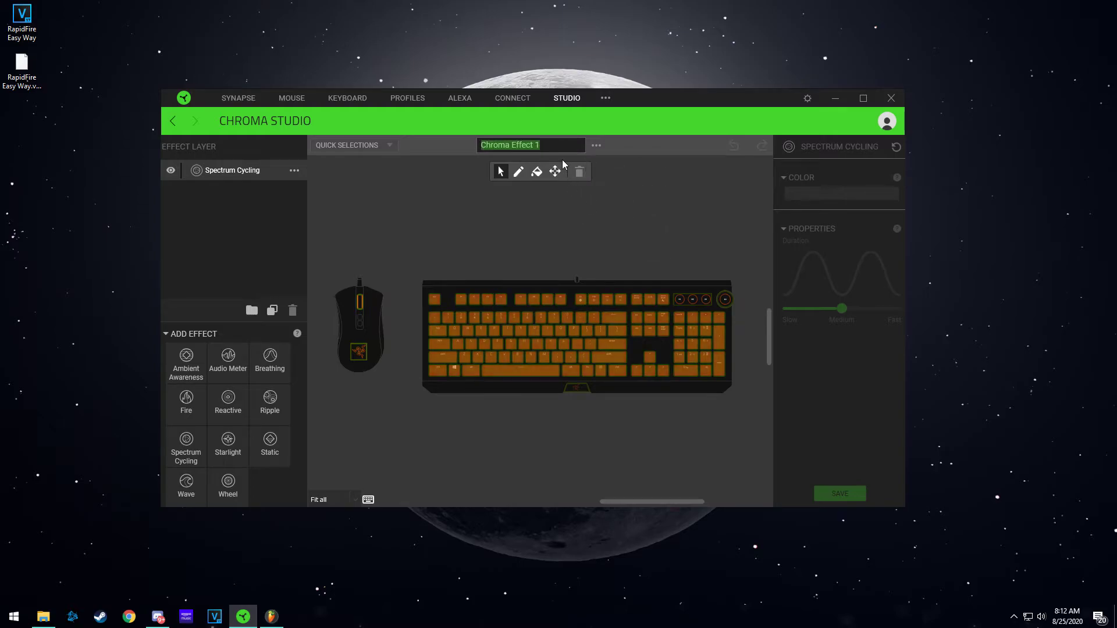
pyautogui.write('TEs')
pyautogui.press('BackSpace')
pyautogui.press('BackSpace')
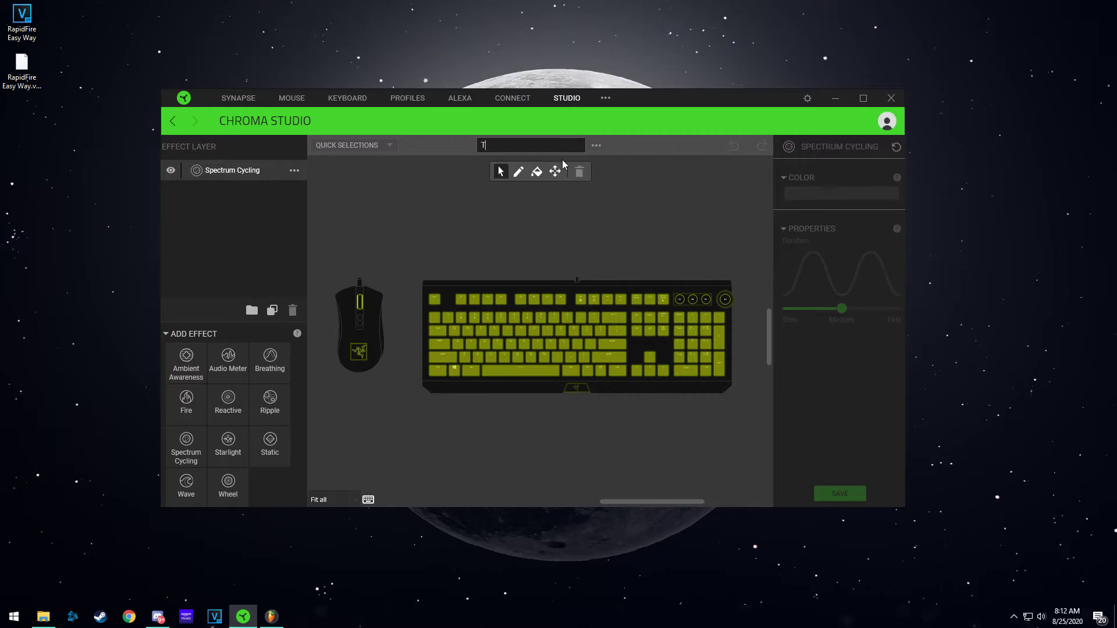
pyautogui.write('est Second')
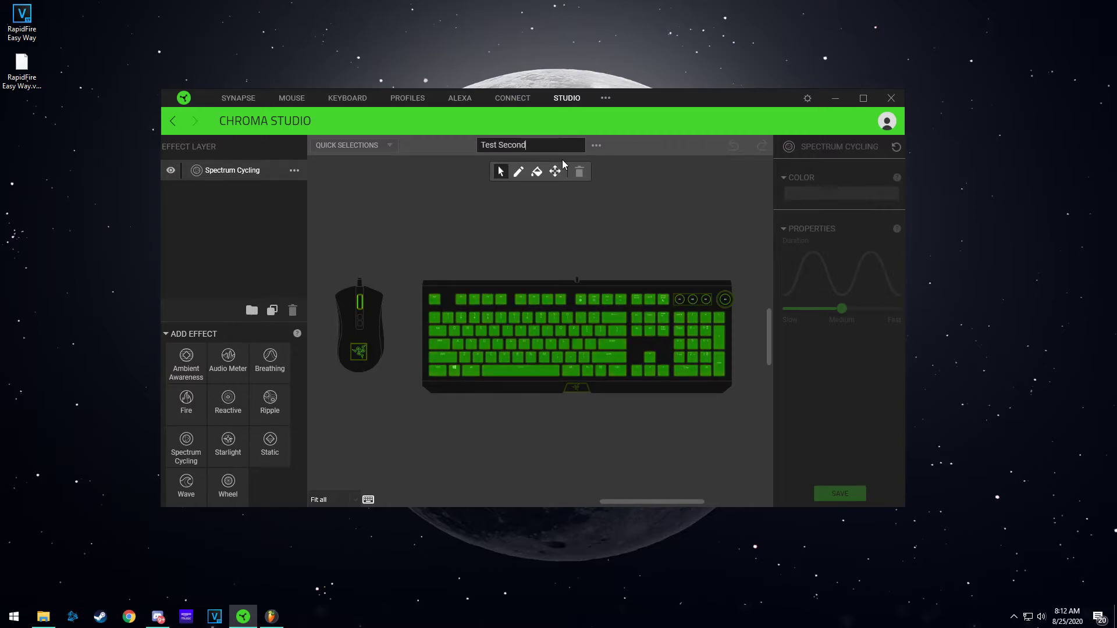
pyautogui.write(' Profile')
pyautogui.press('Return')
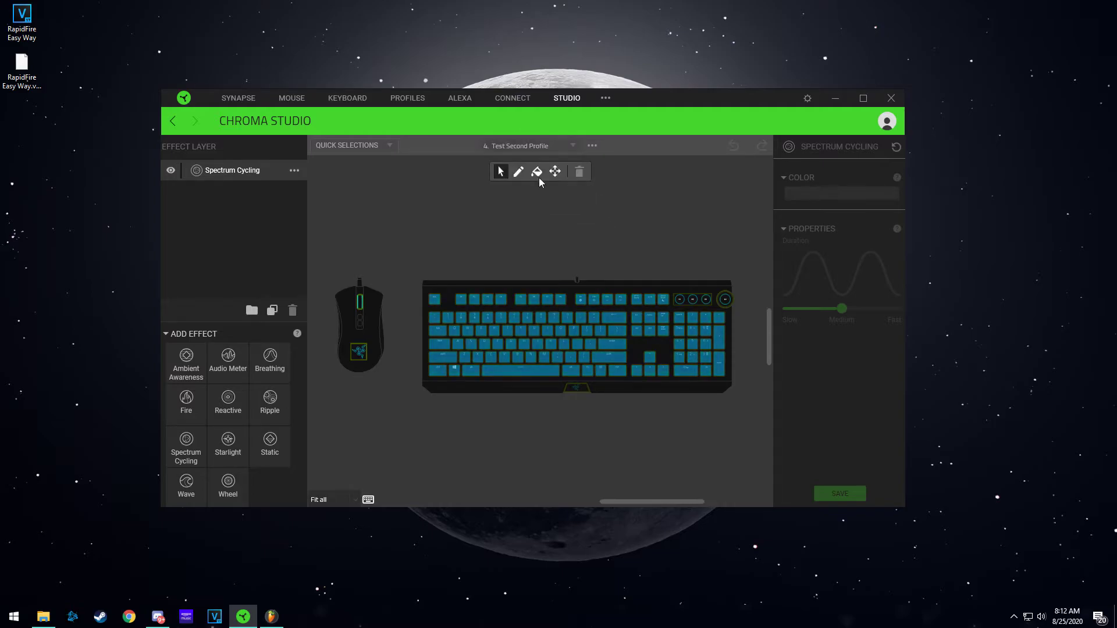
# - Change the layer to a Static effect in blue 1126FF and save it
pyautogui.click(294, 170)
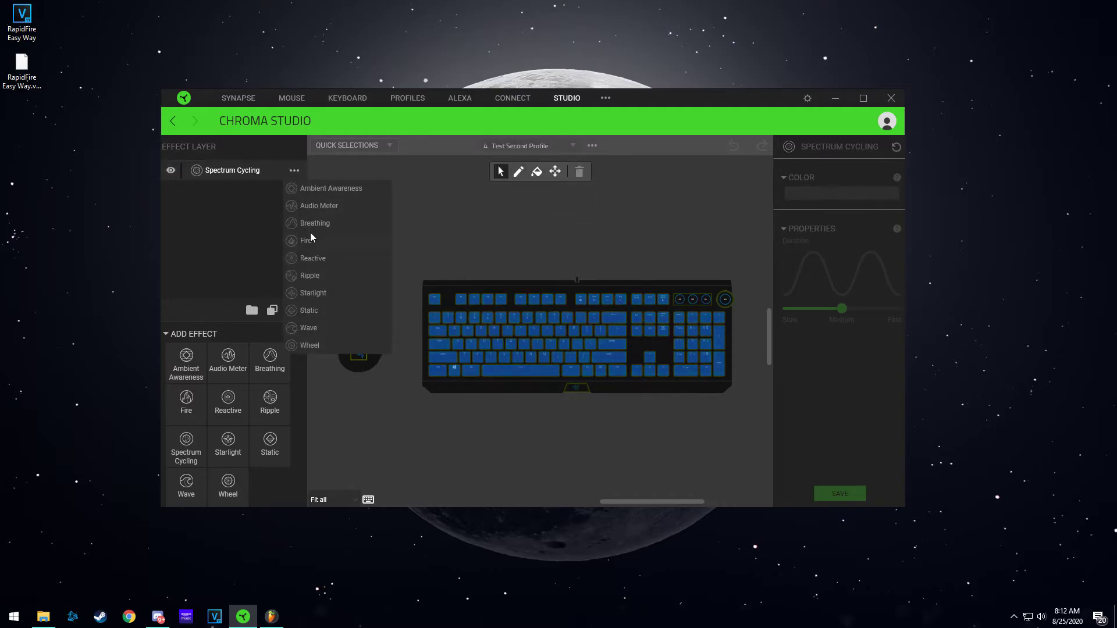
pyautogui.click(308, 311)
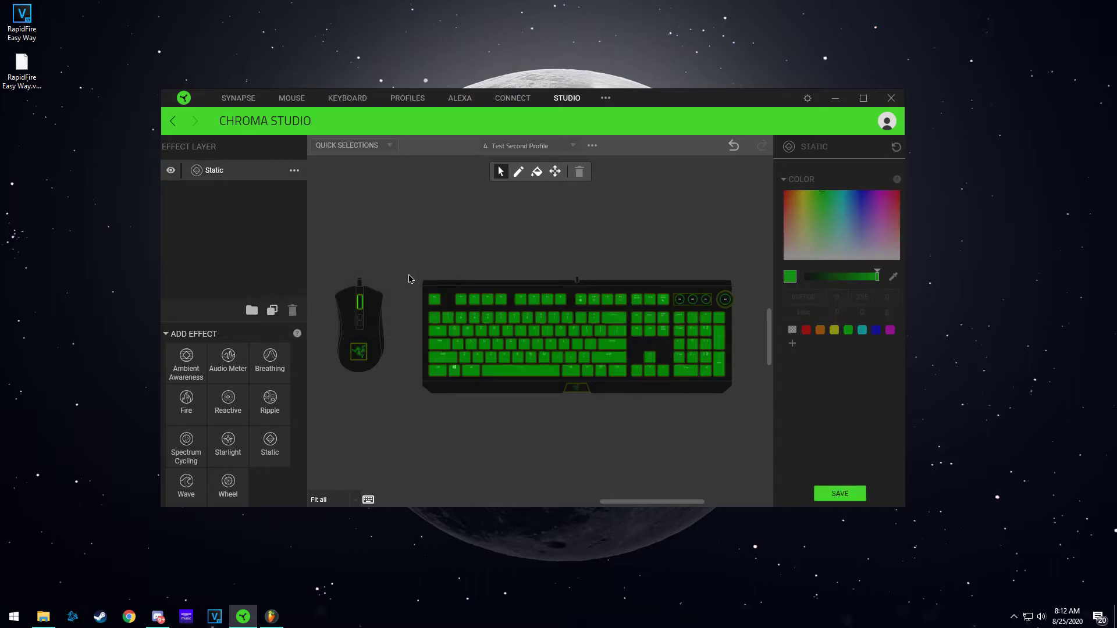
pyautogui.click(860, 194)
pyautogui.click(850, 494)
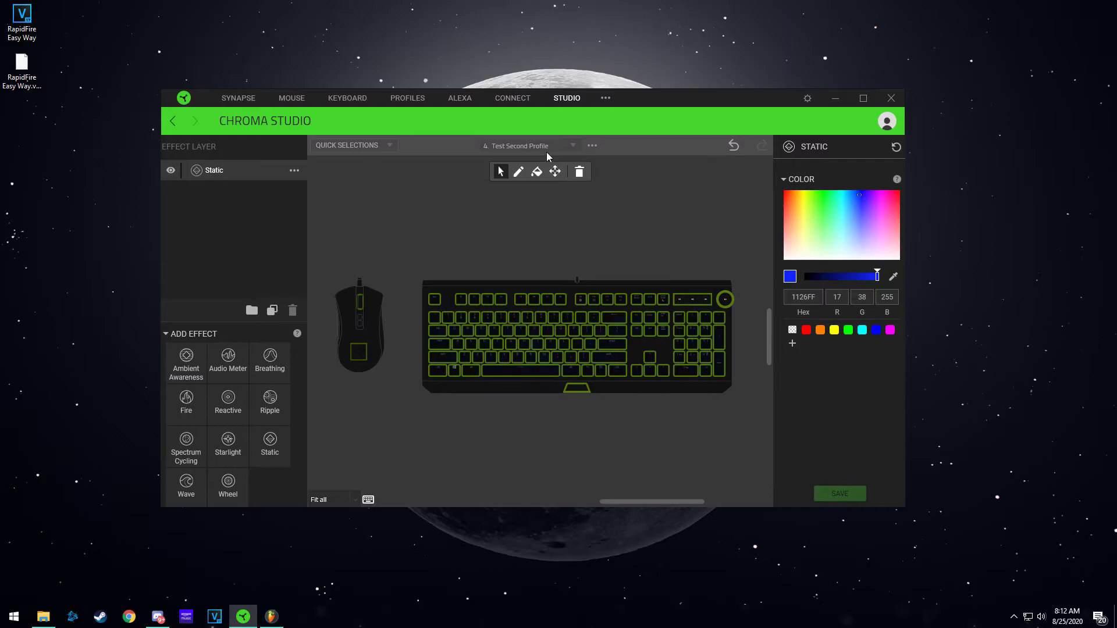
# - Compare against the Default effect, then switch back to Test Second Profile
pyautogui.click(576, 146)
pyautogui.click(508, 177)
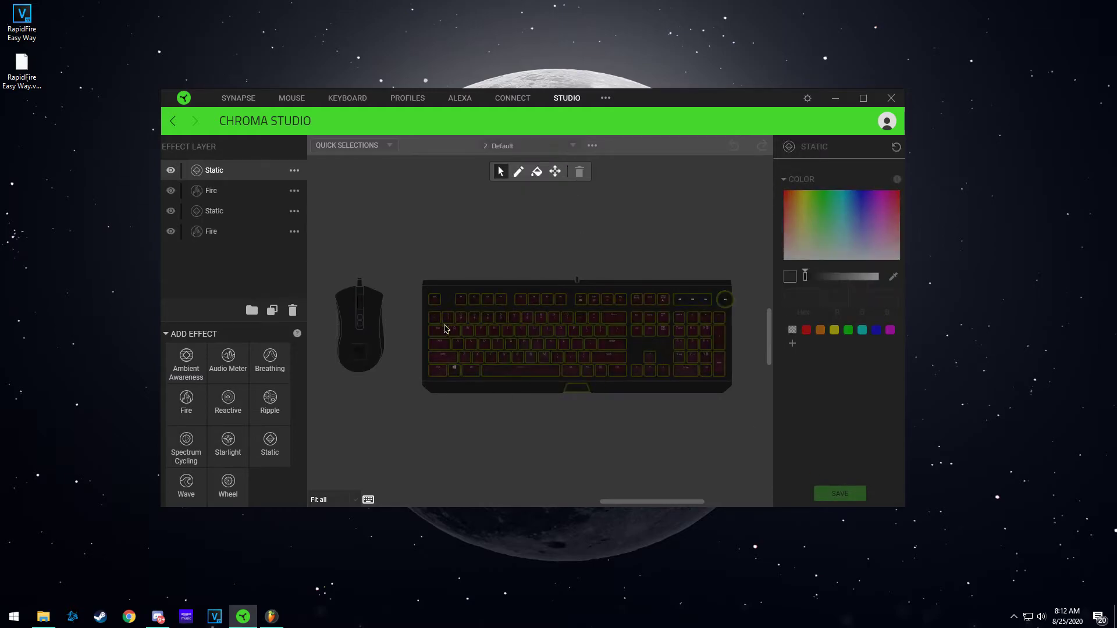
pyautogui.click(571, 145)
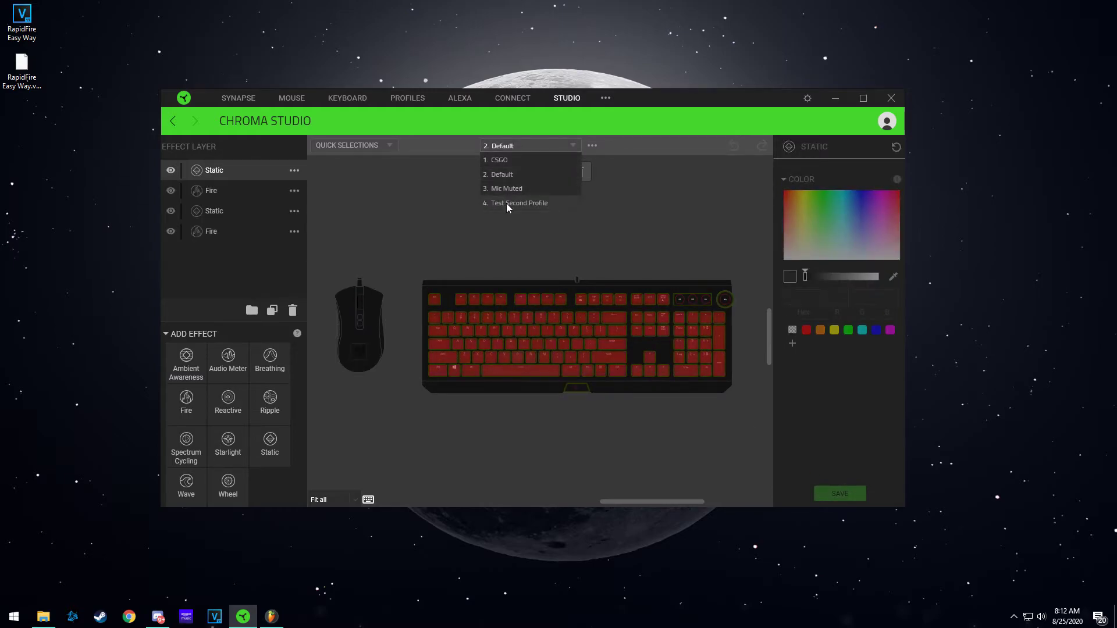
pyautogui.click(506, 203)
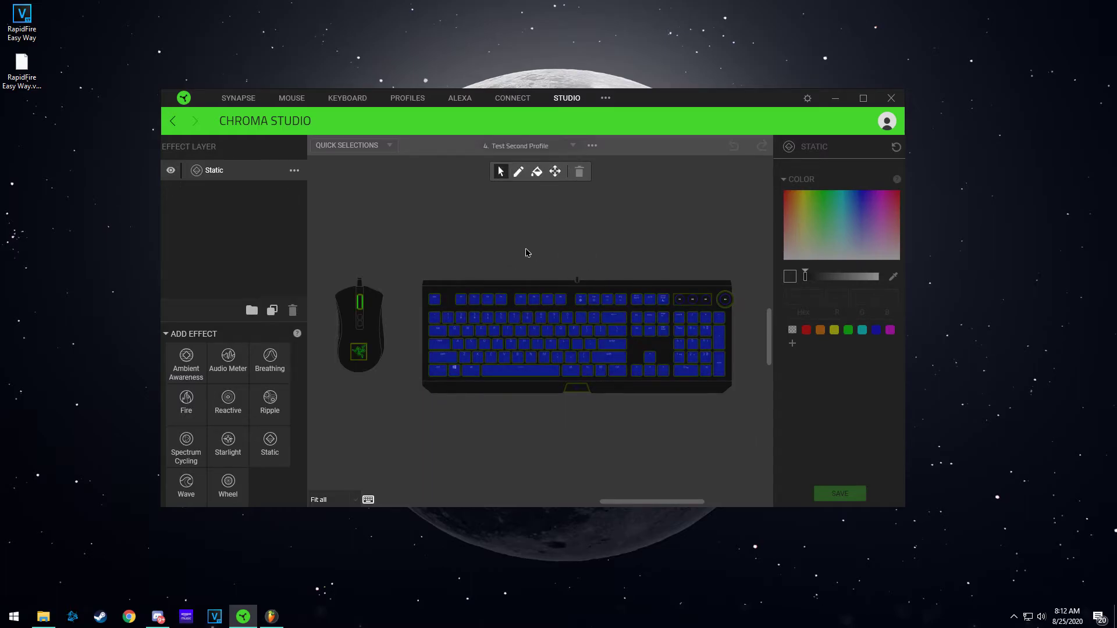
pyautogui.click(347, 102)
# - Keep the Default profile and set Page Up to switch to Test Second Profile and its lighting, then save
pyautogui.click(590, 161)
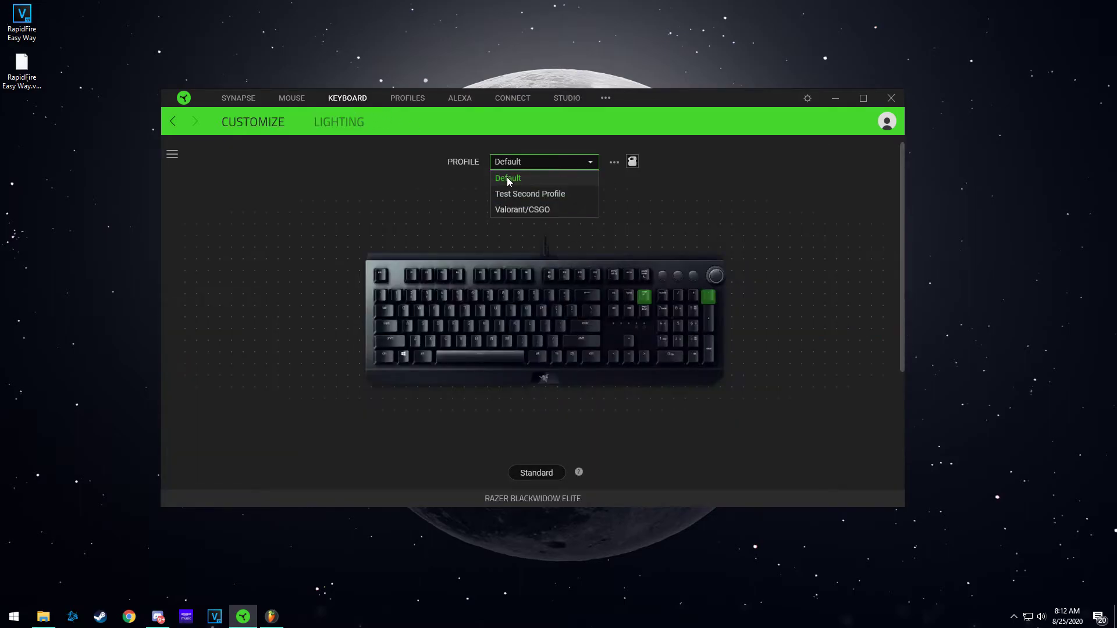
pyautogui.click(675, 213)
pyautogui.moveTo(644, 300)
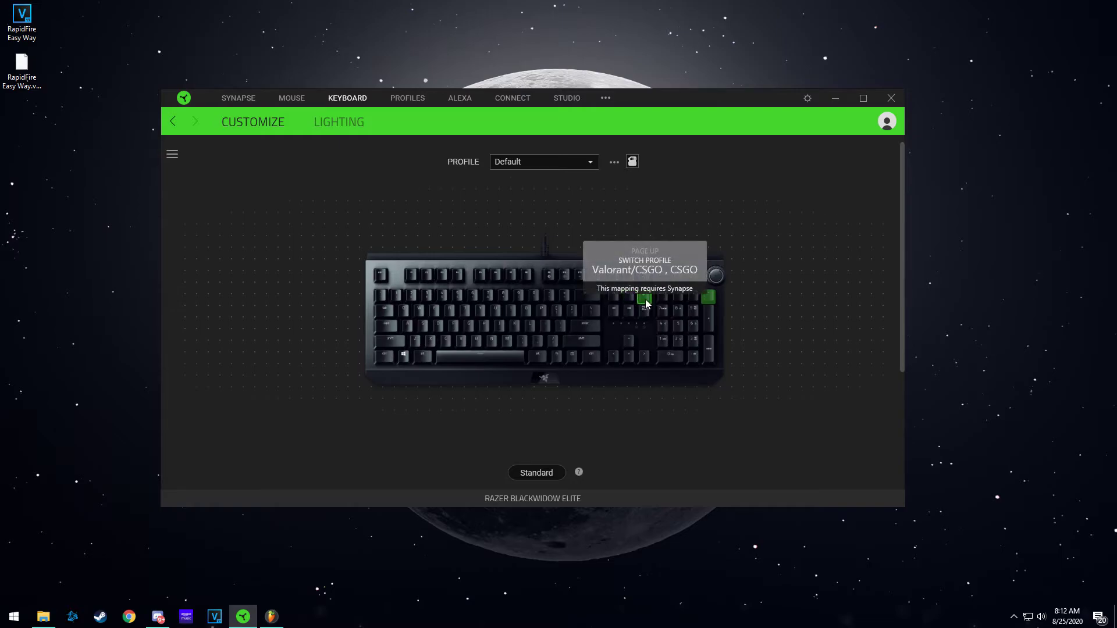
pyautogui.click(645, 301)
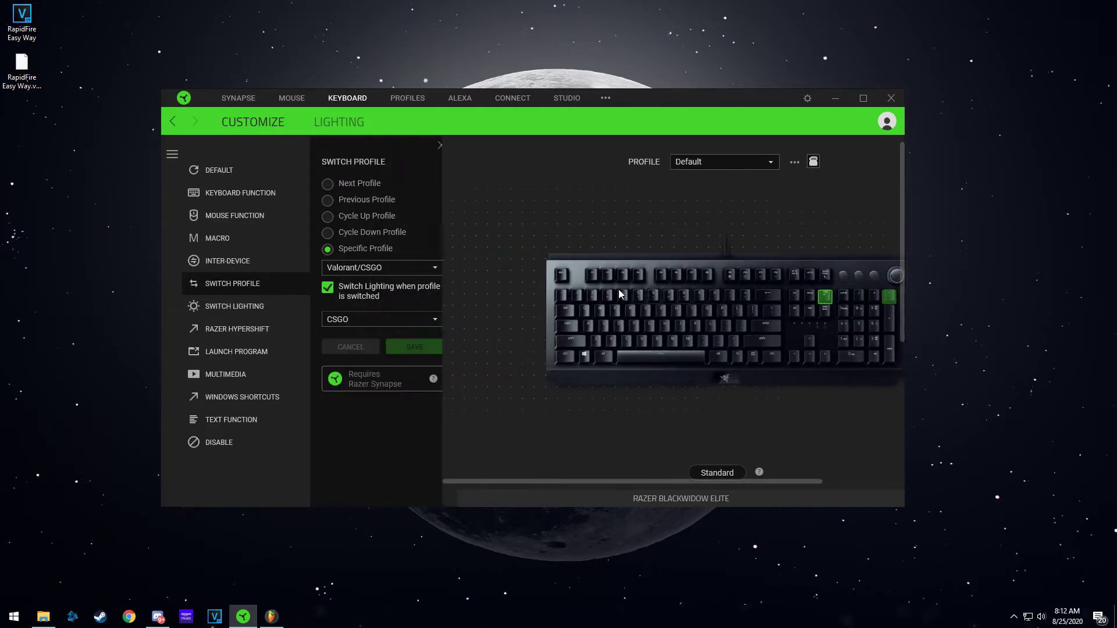
pyautogui.click(410, 265)
pyautogui.click(357, 285)
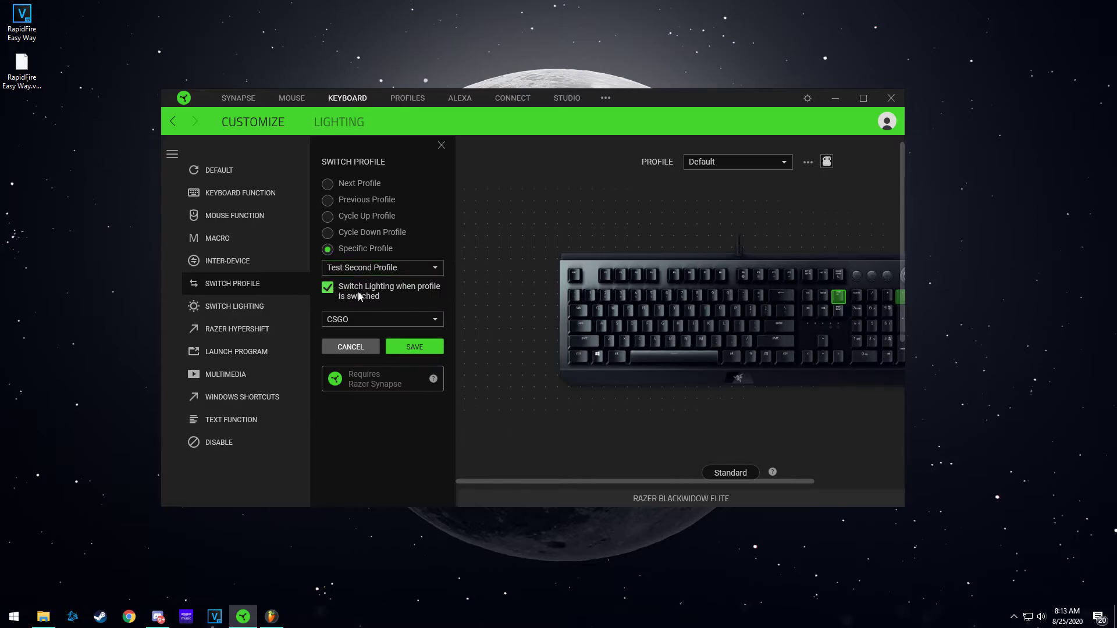
pyautogui.click(419, 319)
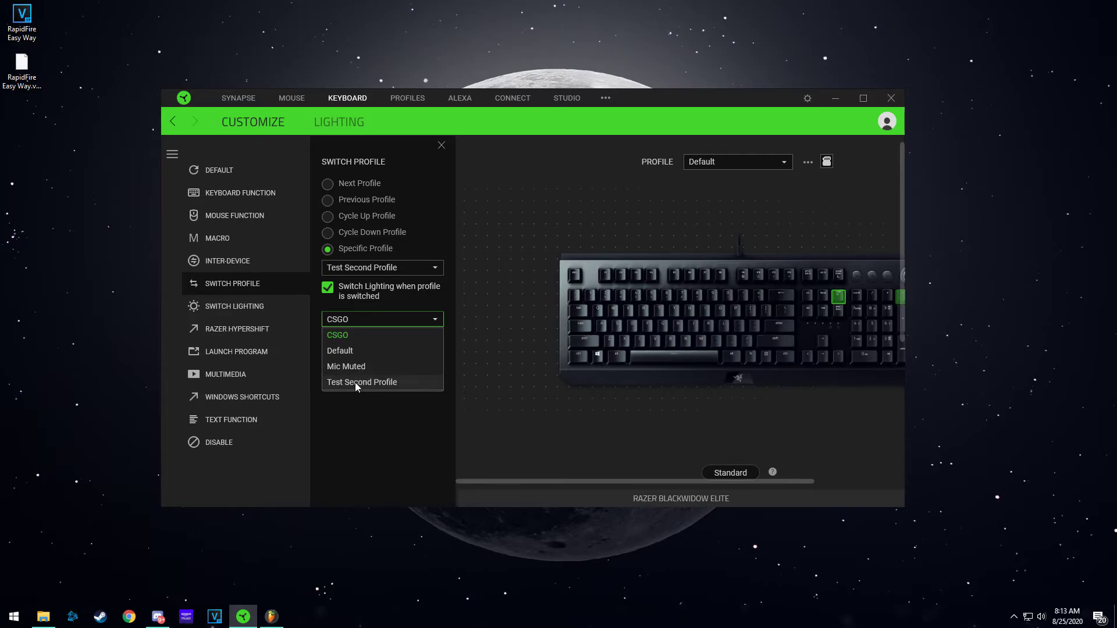
pyautogui.click(355, 383)
pyautogui.click(405, 348)
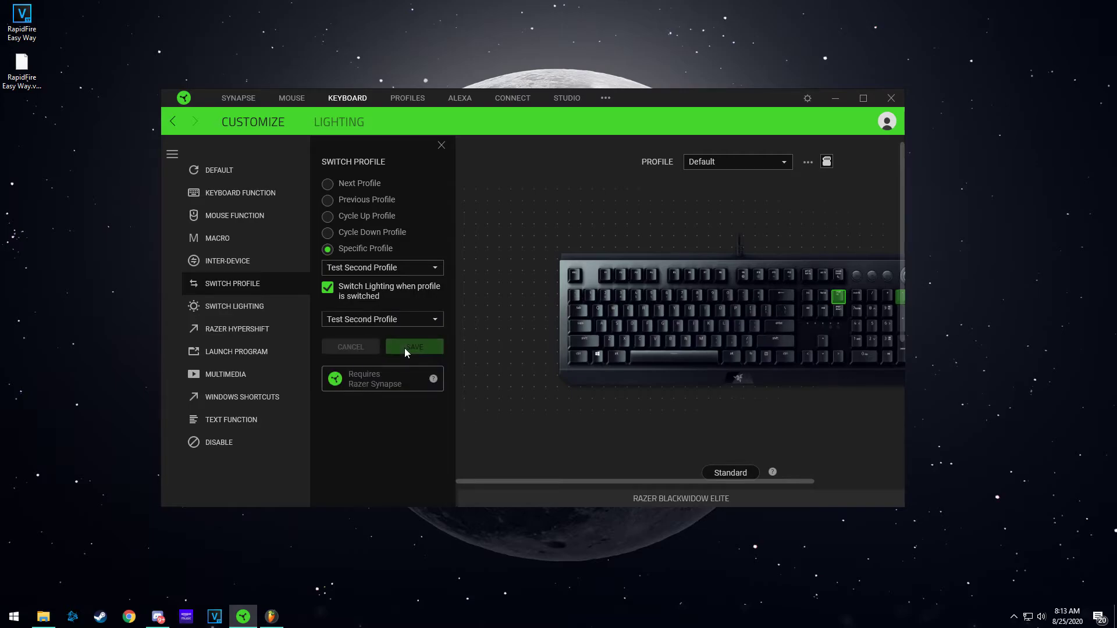
pyautogui.click(444, 149)
pyautogui.moveTo(649, 301)
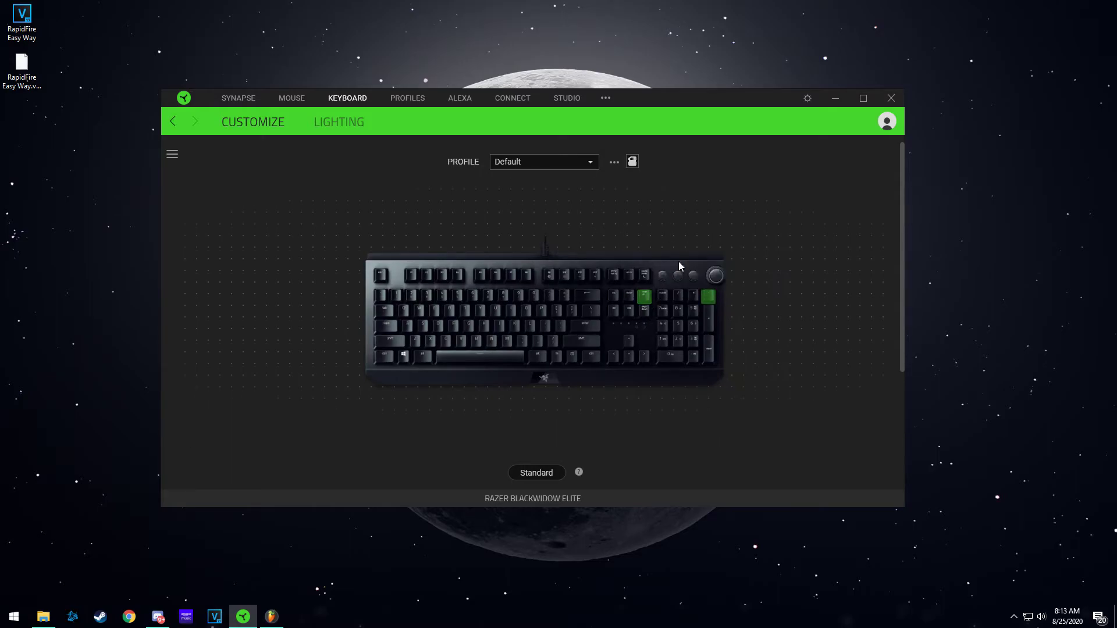
# - Press Page Up to switch to Test Second Profile and view its blue lighting in Chroma Studio
pyautogui.press('pageup')
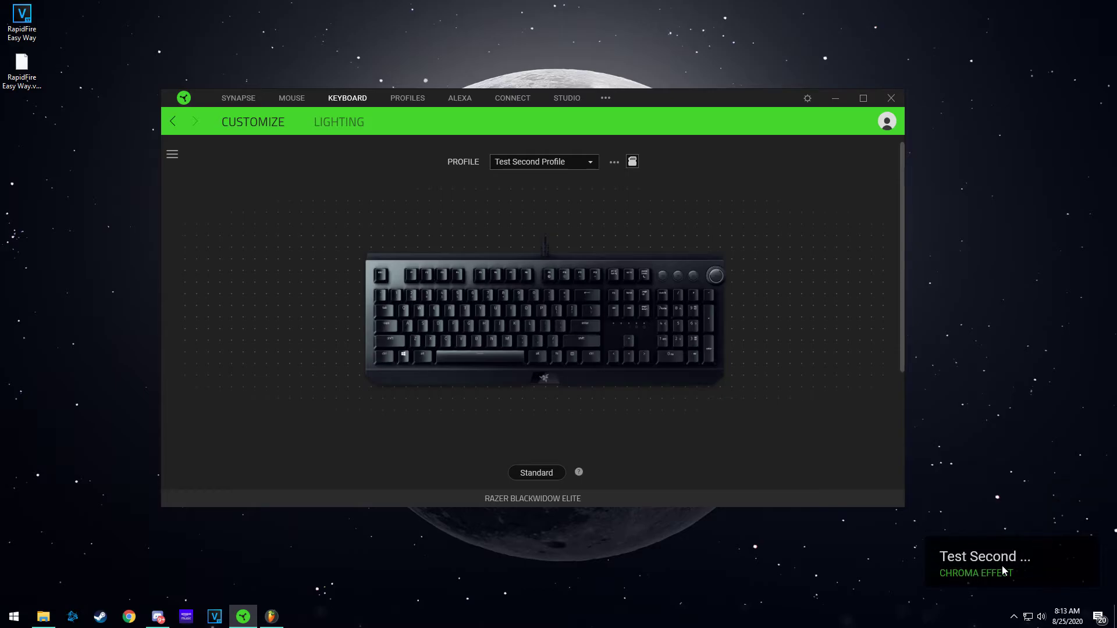
pyautogui.click(339, 123)
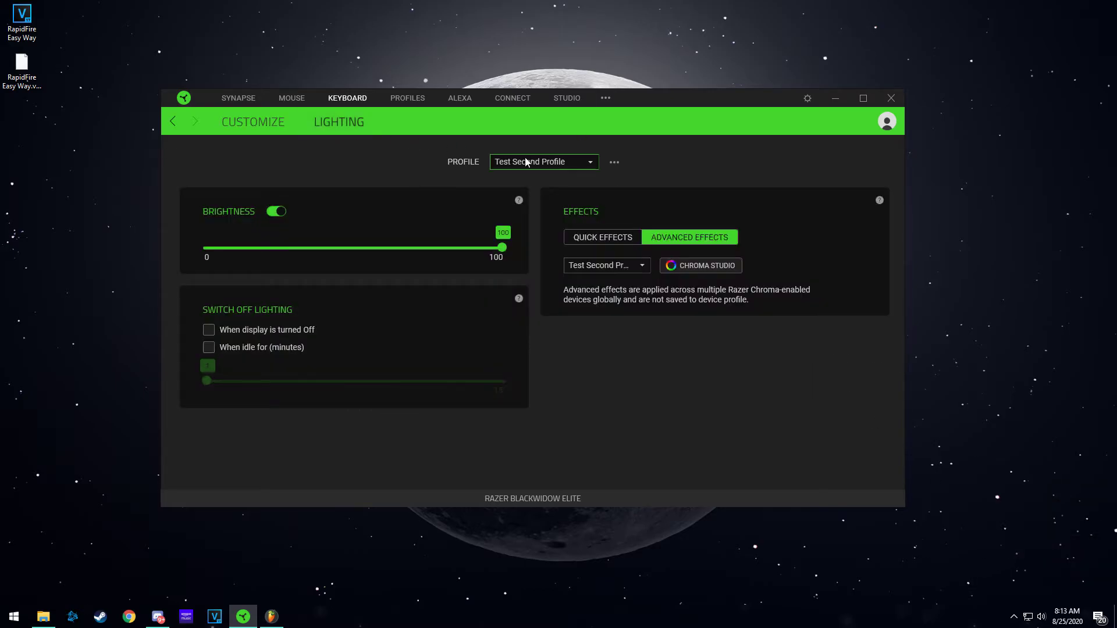
pyautogui.click(704, 265)
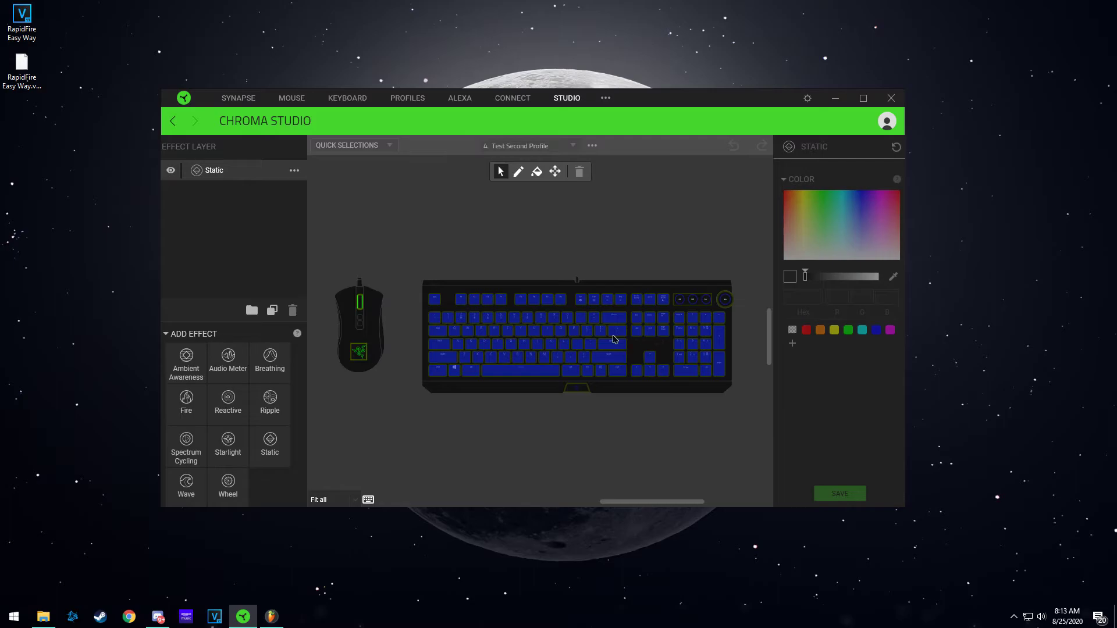
pyautogui.click(340, 99)
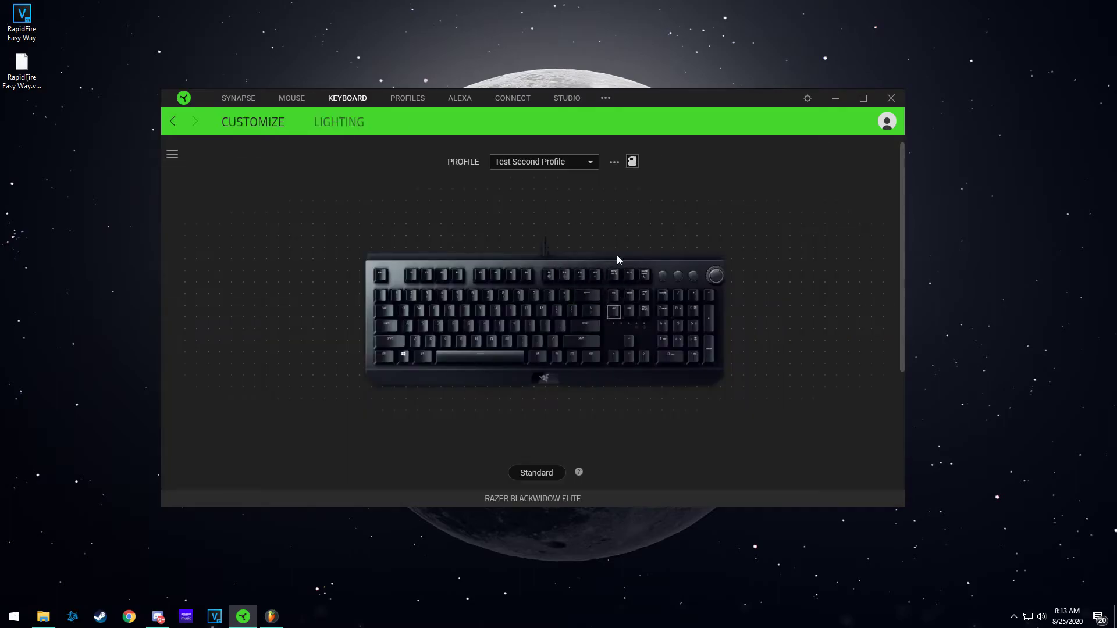
# - Map Page Up to Switch Profile > Default with Default lighting switching enabled, and save
pyautogui.click(643, 299)
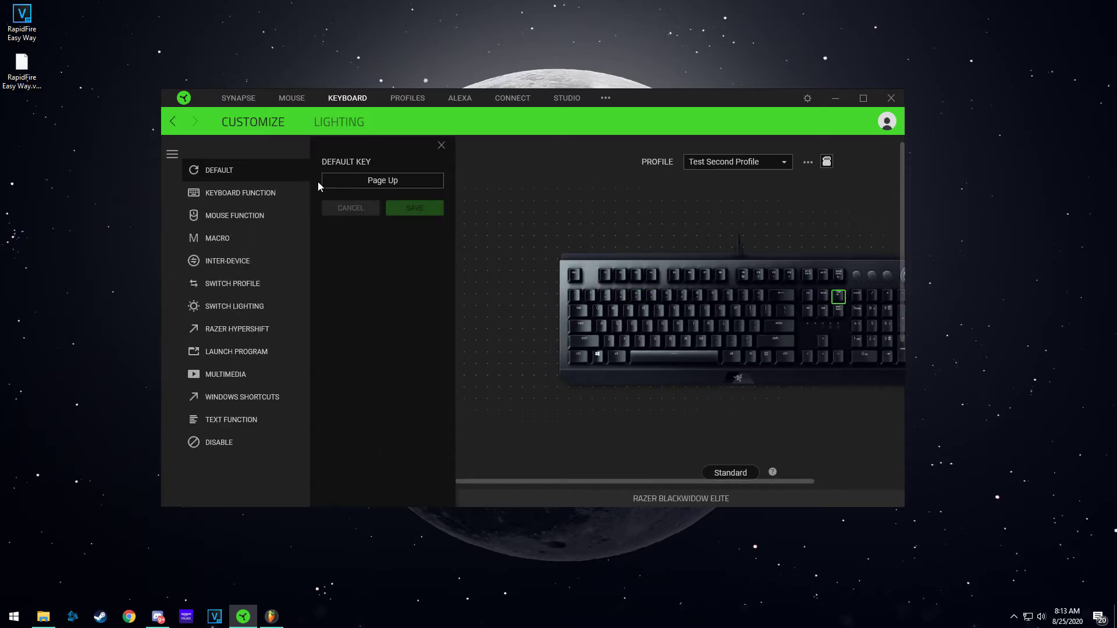
pyautogui.click(243, 287)
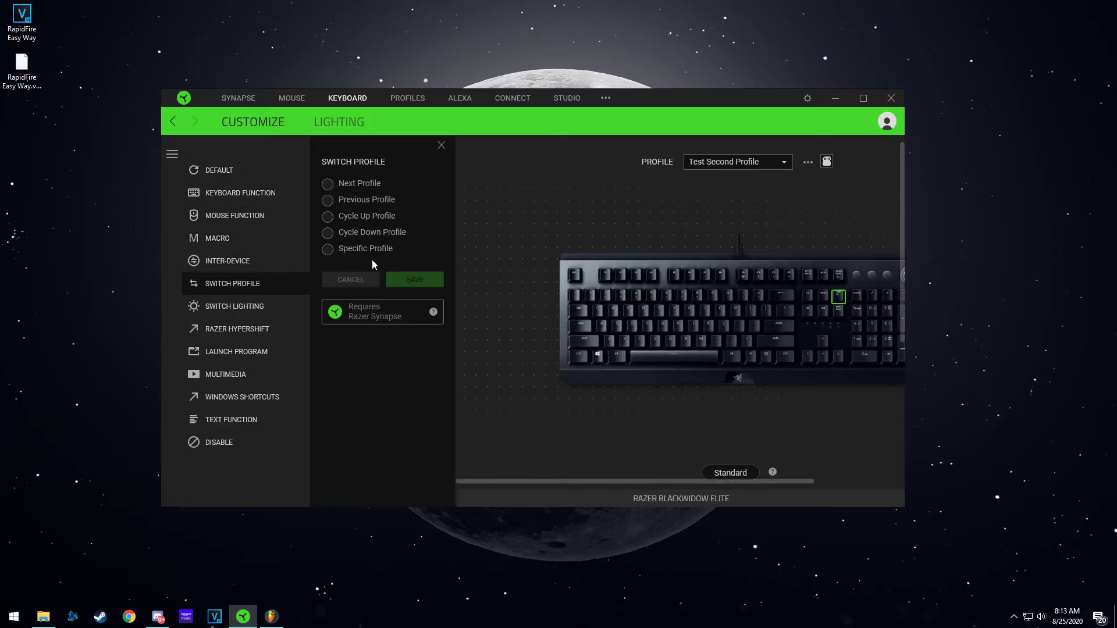
pyautogui.click(328, 252)
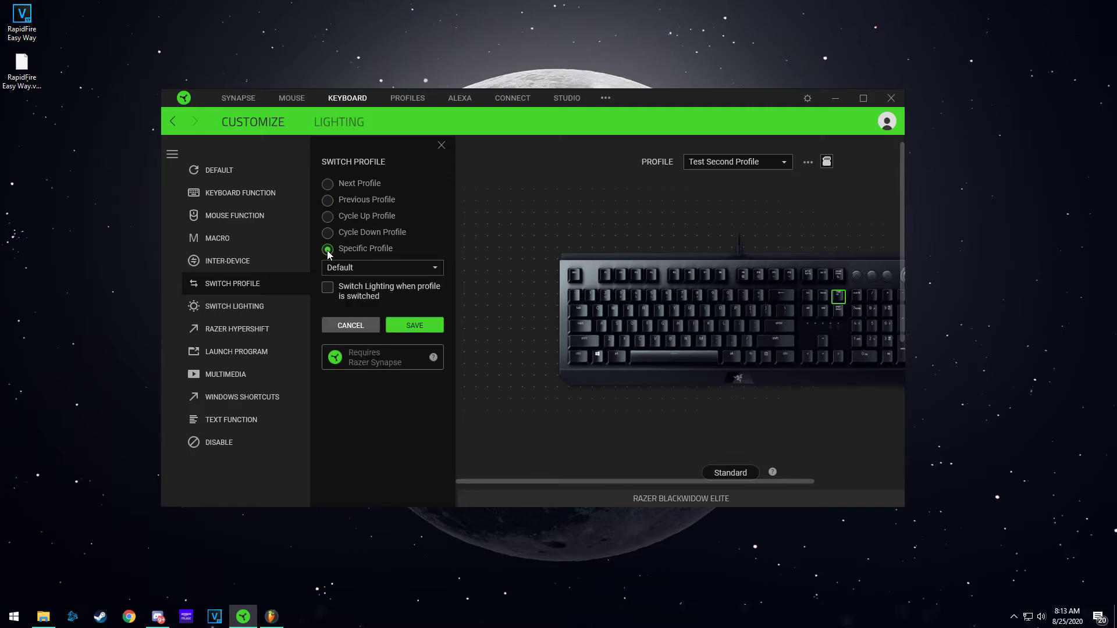
pyautogui.click(434, 268)
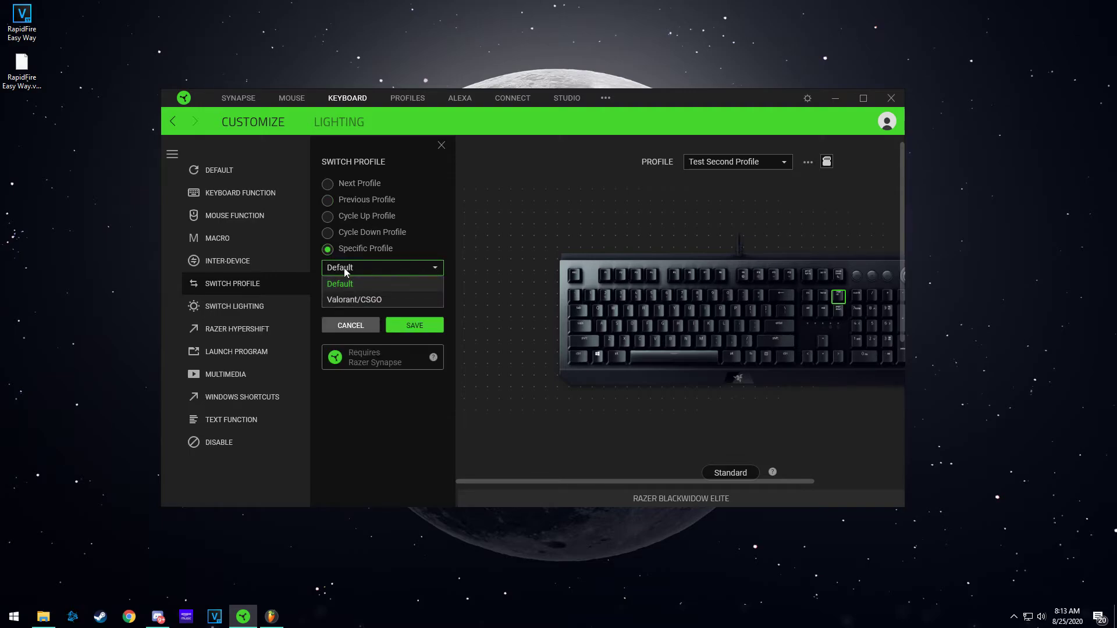
pyautogui.click(348, 285)
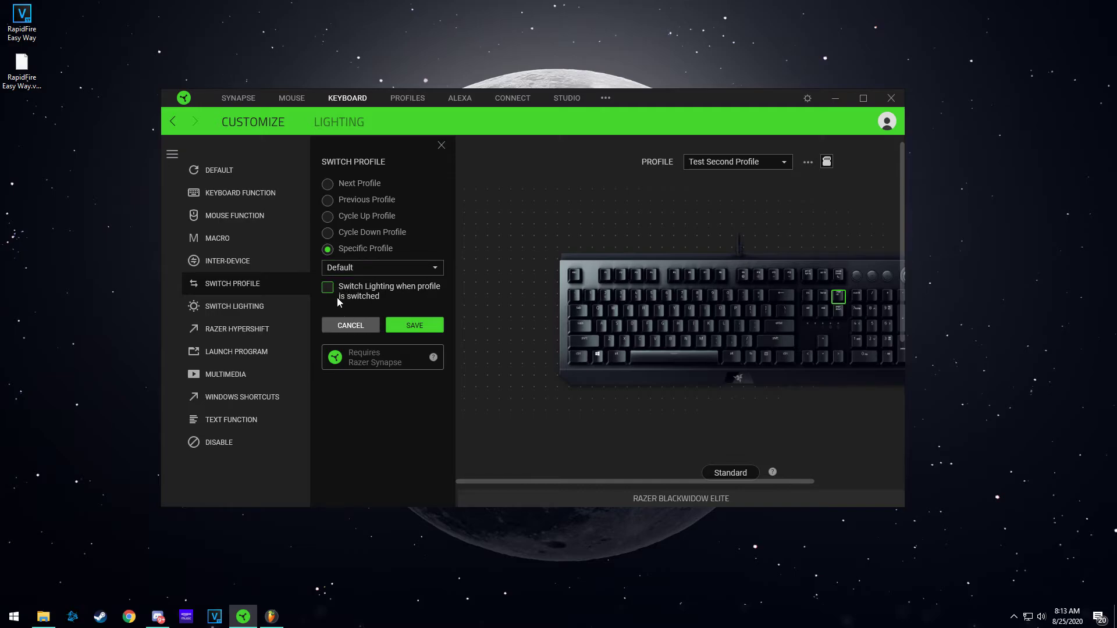
pyautogui.click(337, 294)
pyautogui.click(414, 319)
pyautogui.click(343, 342)
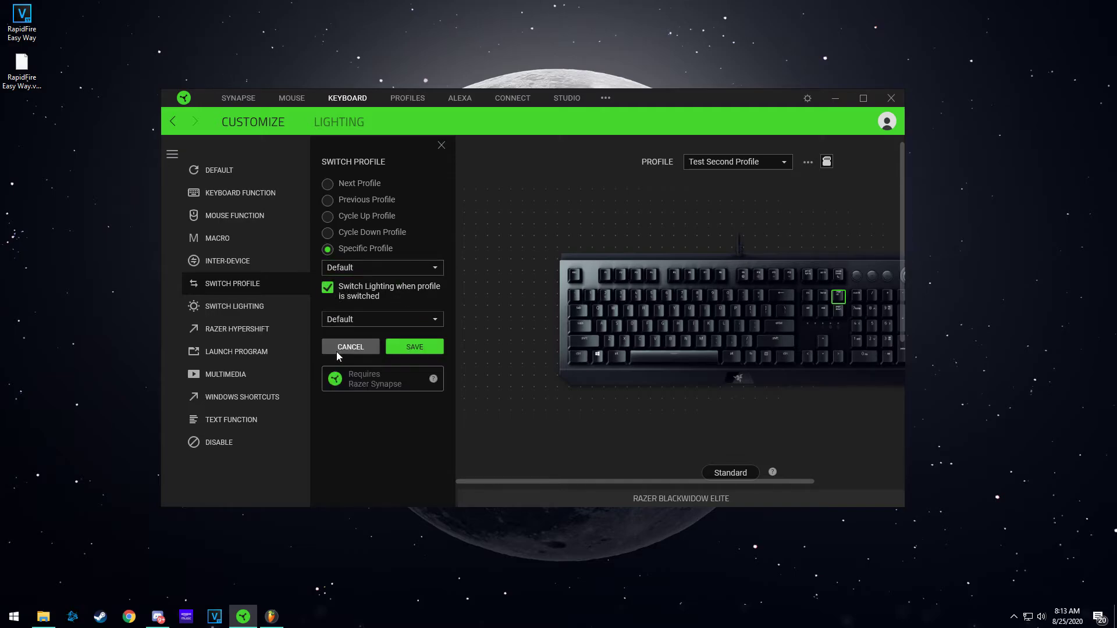
pyautogui.click(424, 345)
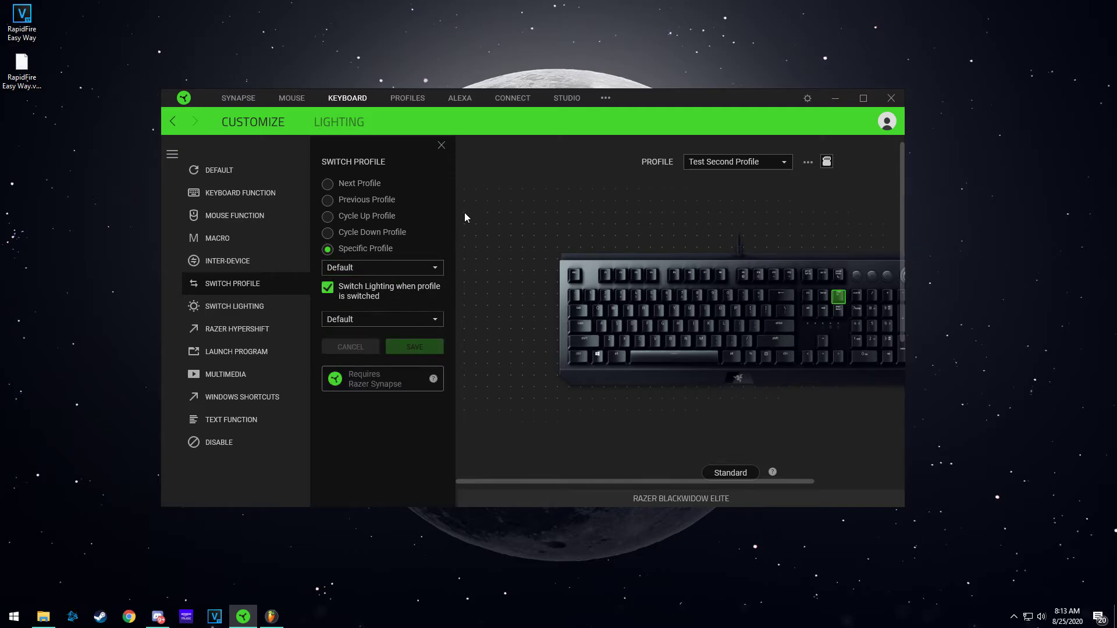
pyautogui.click(441, 146)
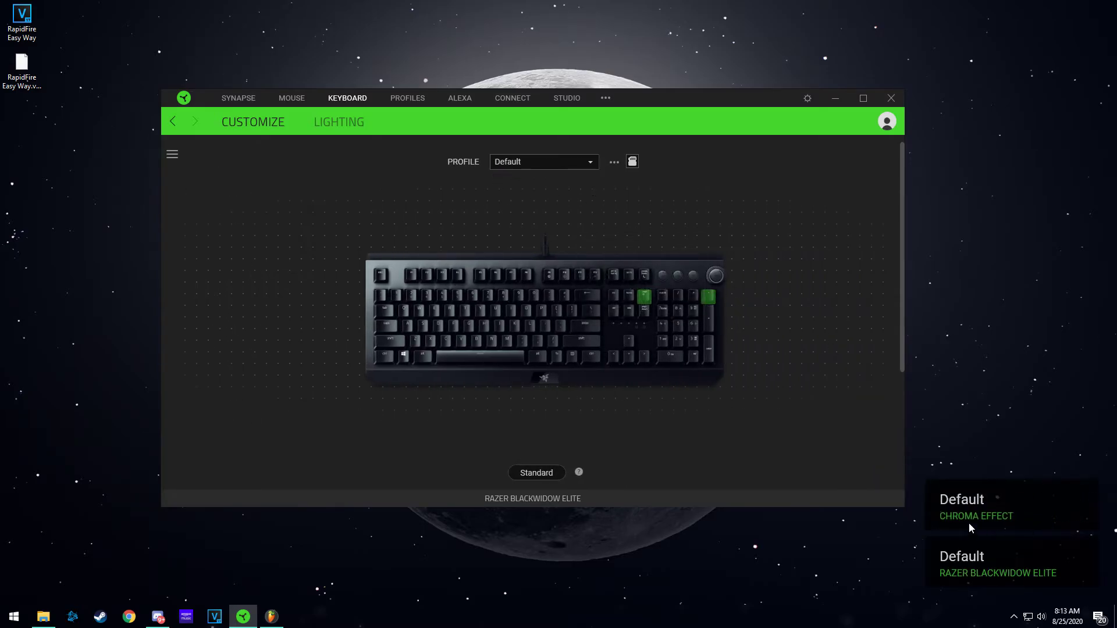
# - View the Default profile's red effect in Chroma Studio, then return to the keyboard layout
pyautogui.click(357, 124)
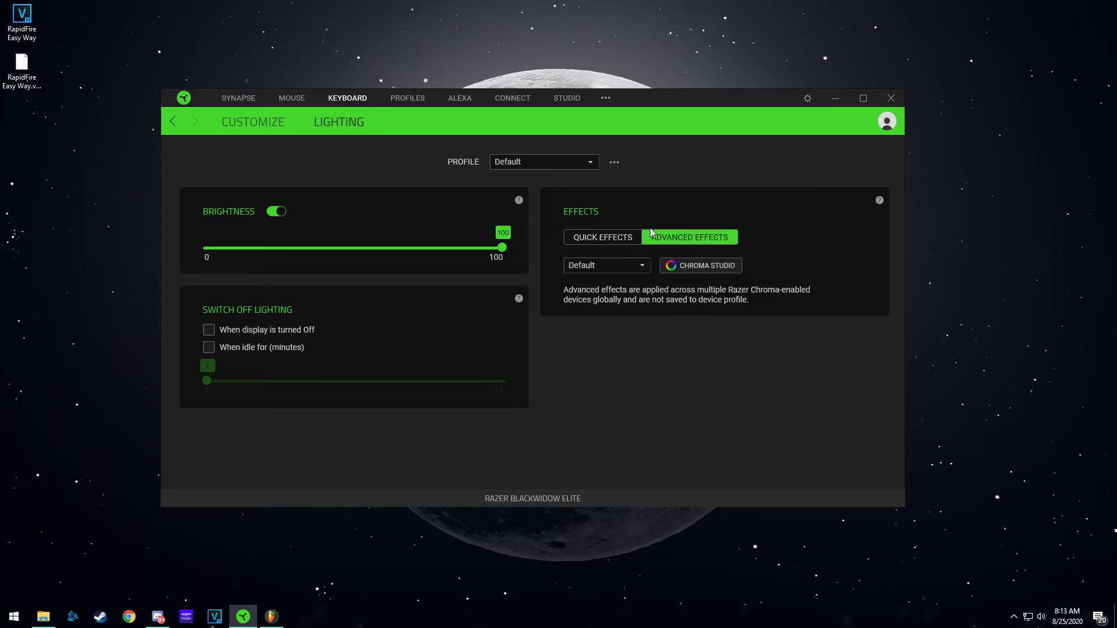
pyautogui.click(698, 269)
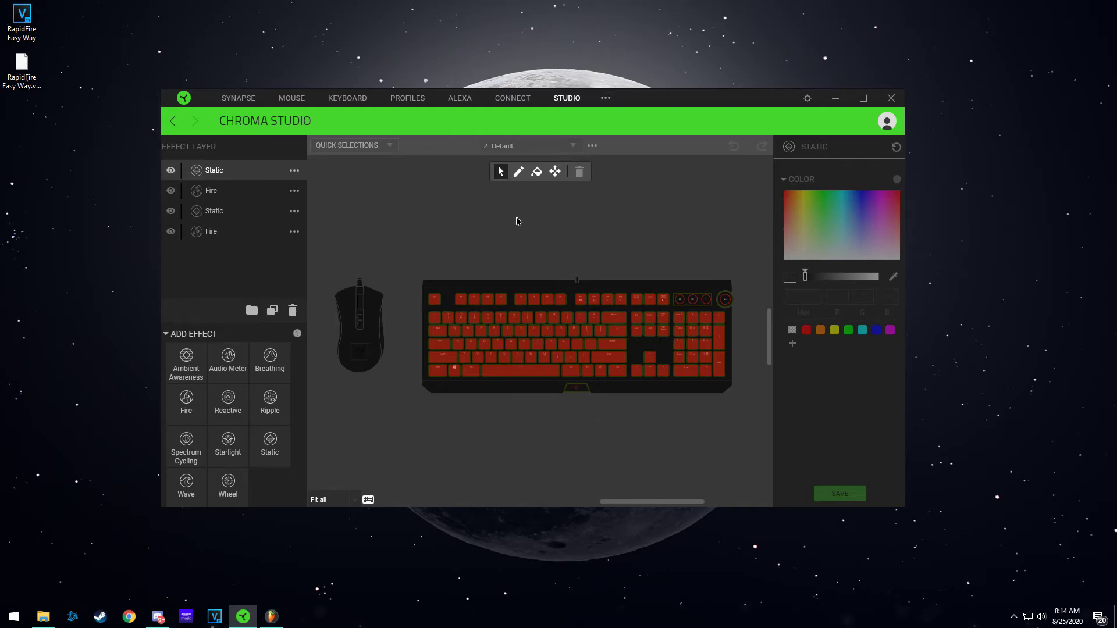
pyautogui.click(348, 99)
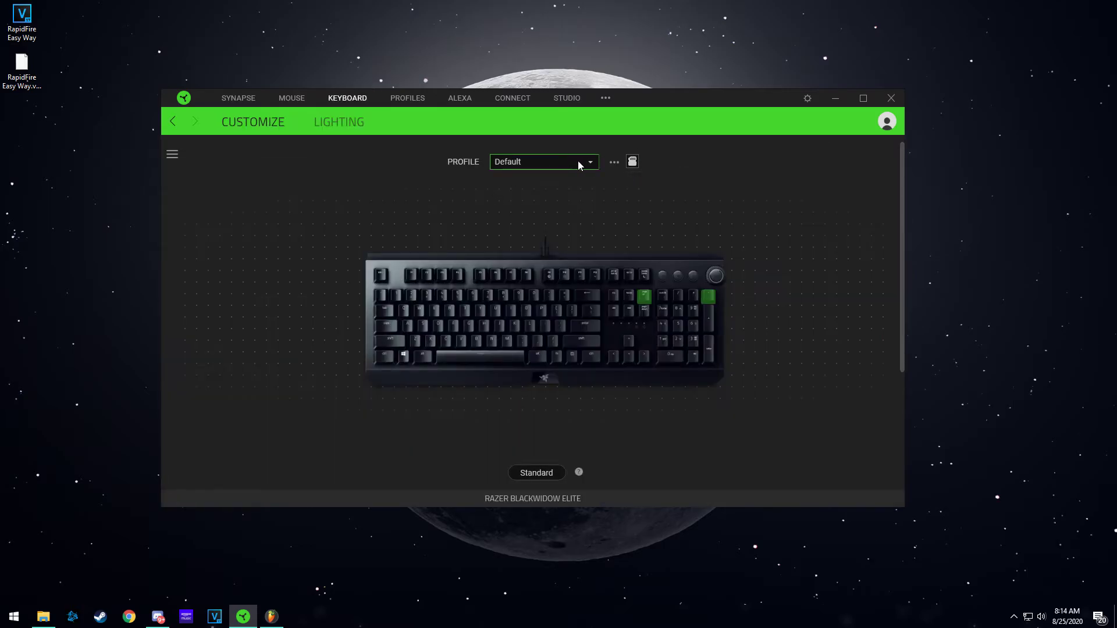
# - Bind Default profile's Page Up to switch to Valorant/CSGO with CSGO lighting, and save
pyautogui.click(650, 298)
pyautogui.click(378, 268)
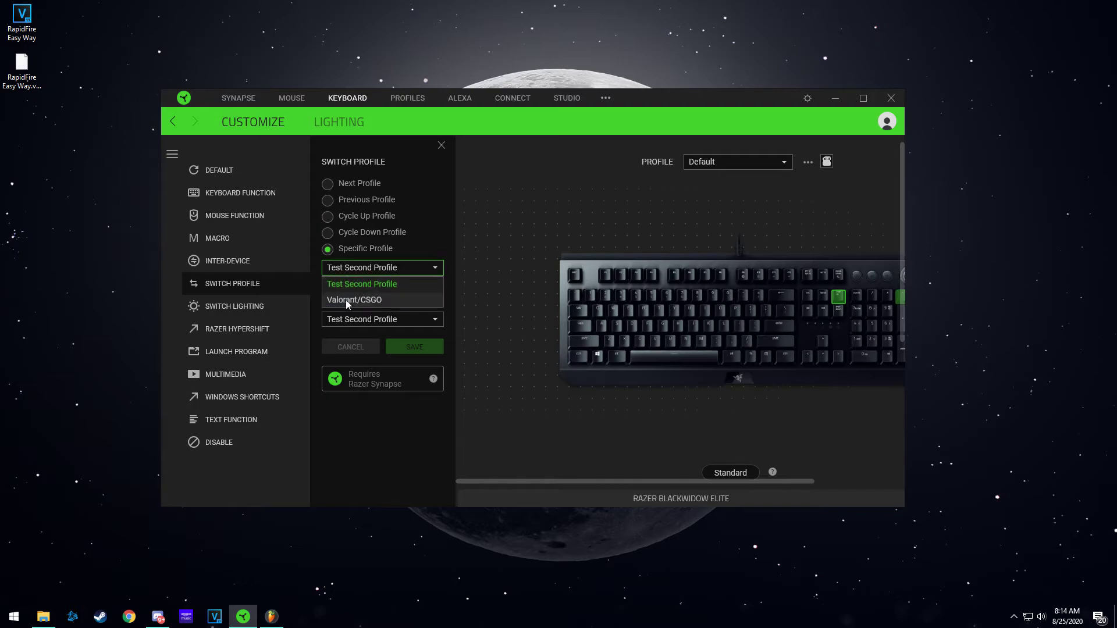
pyautogui.click(345, 299)
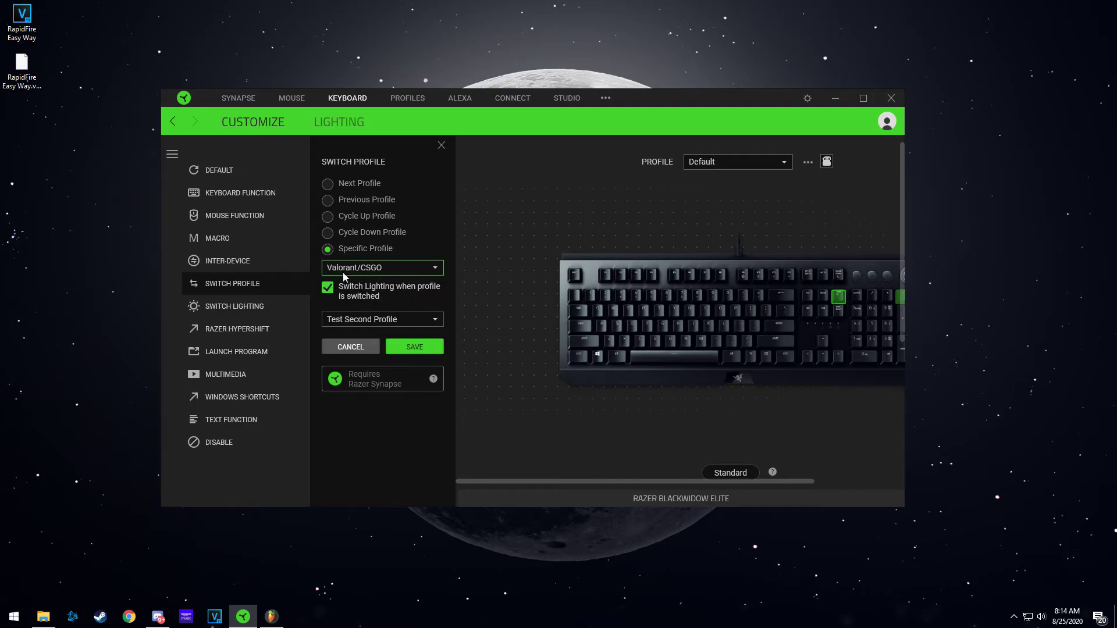
pyautogui.click(387, 319)
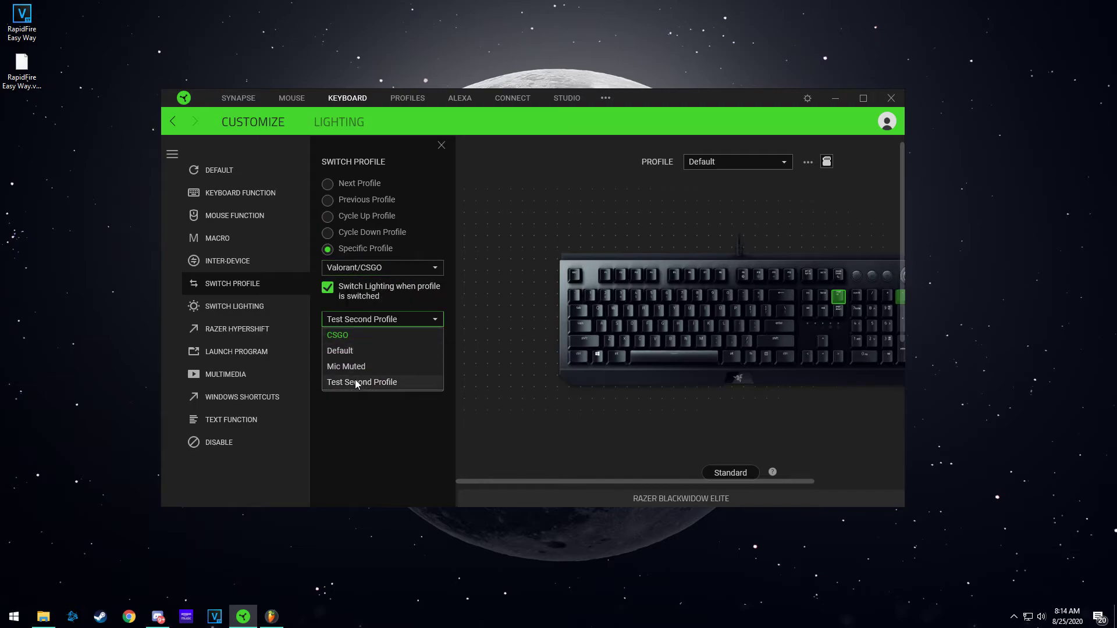
pyautogui.click(337, 336)
pyautogui.click(425, 347)
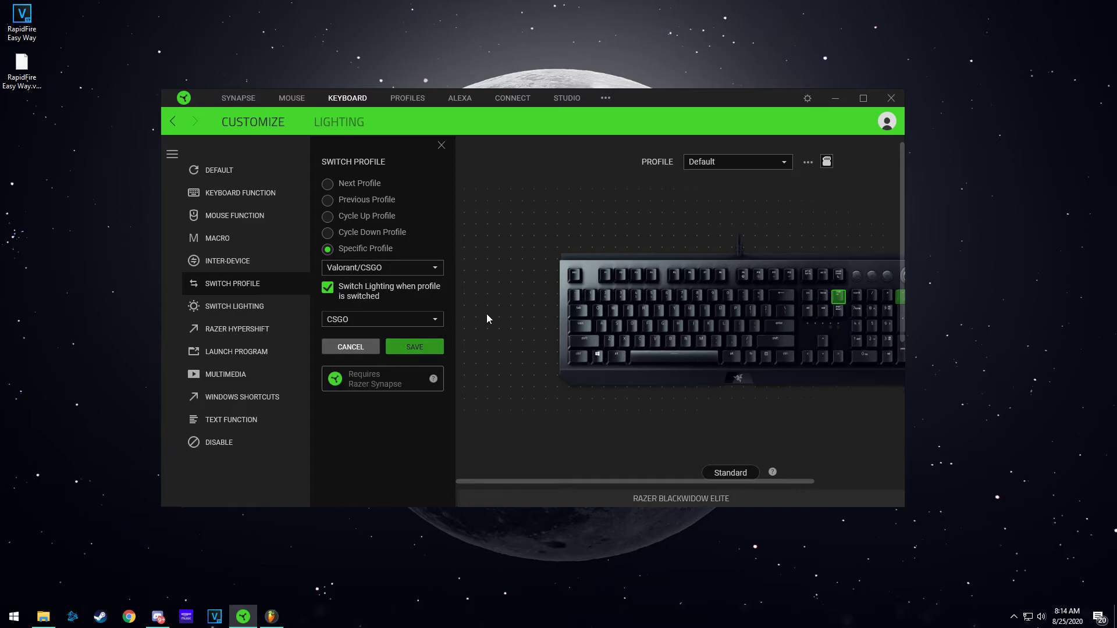
pyautogui.click(441, 145)
pyautogui.moveTo(648, 298)
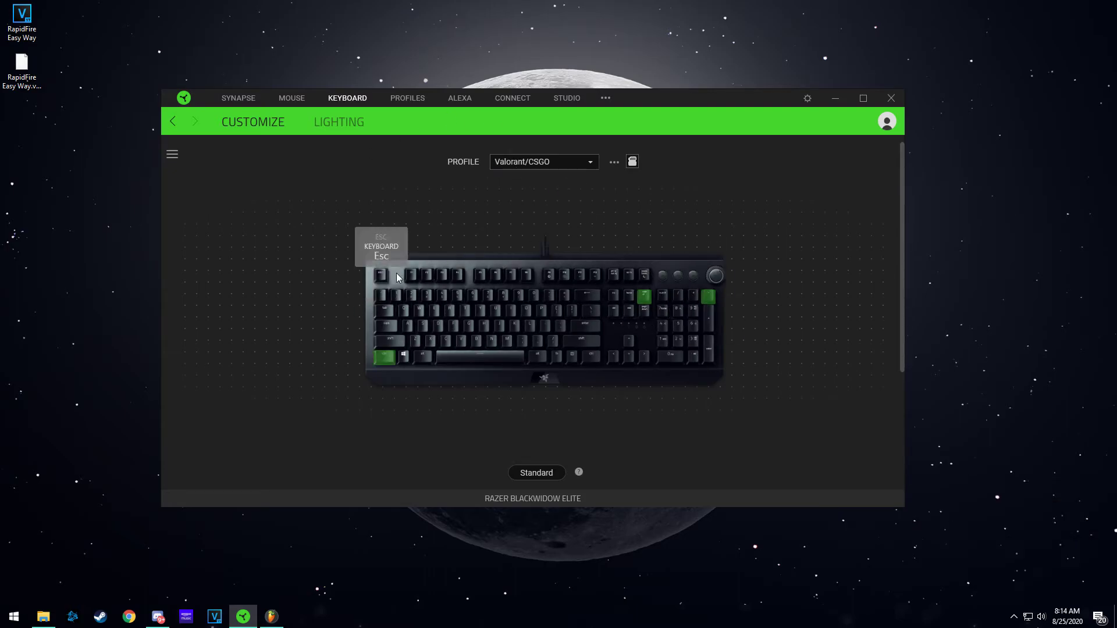
# - Show the left Ctrl key's Keyboard Function assignment, which sends C in Valorant/CSGO
pyautogui.click(385, 357)
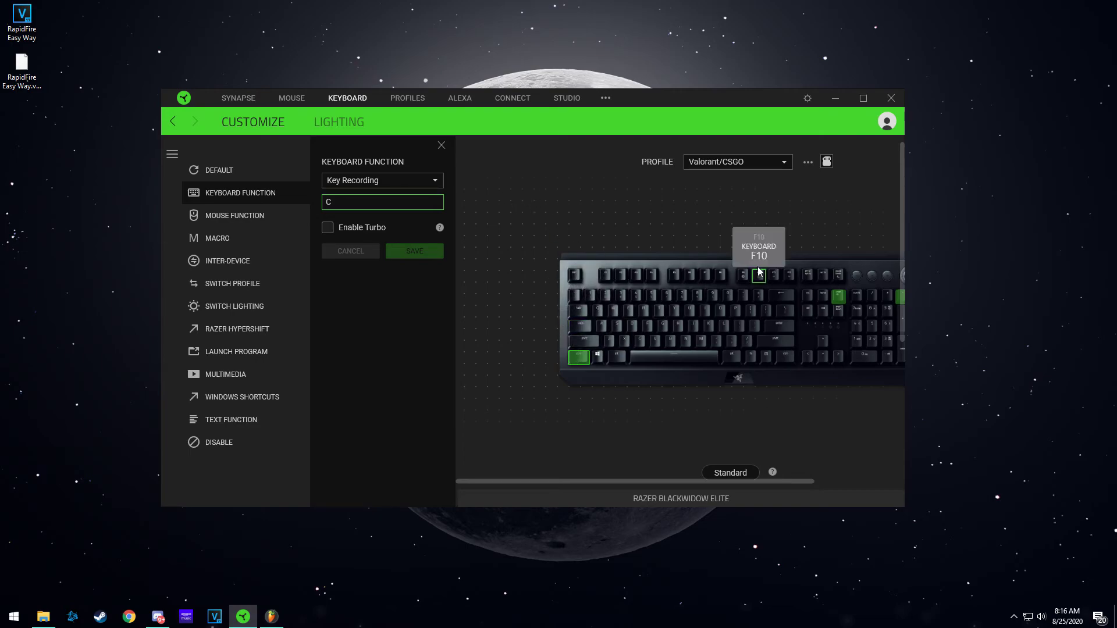
# - Widen the Synapse window and shift it left so the full keyboard shows
pyautogui.moveTo(903, 269); pyautogui.dragTo(991, 269)
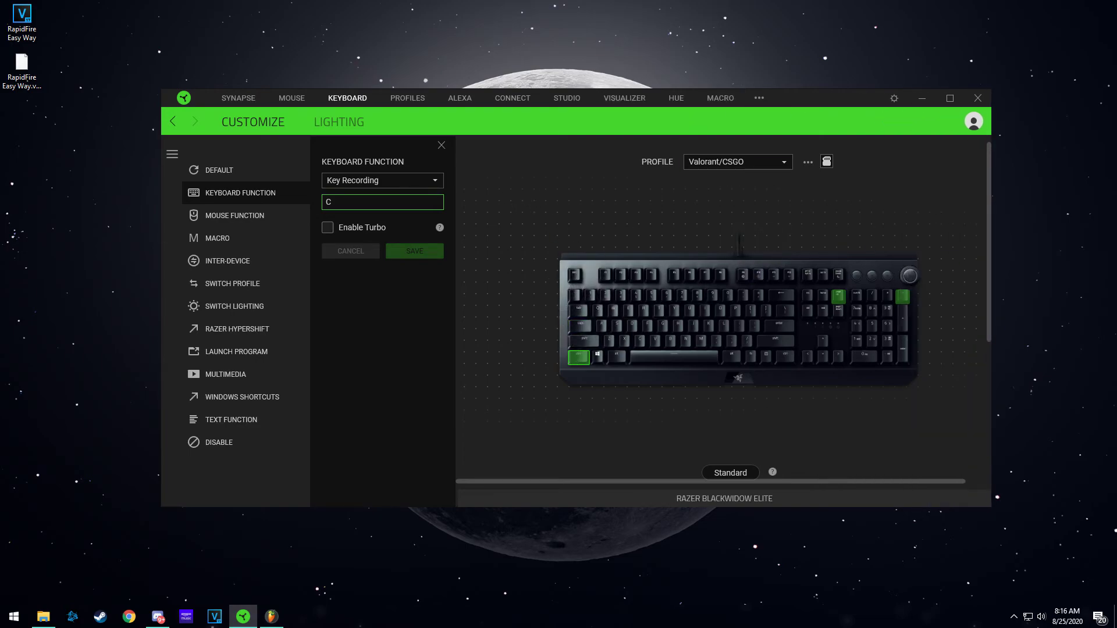
pyautogui.moveTo(807, 100); pyautogui.dragTo(758, 100)
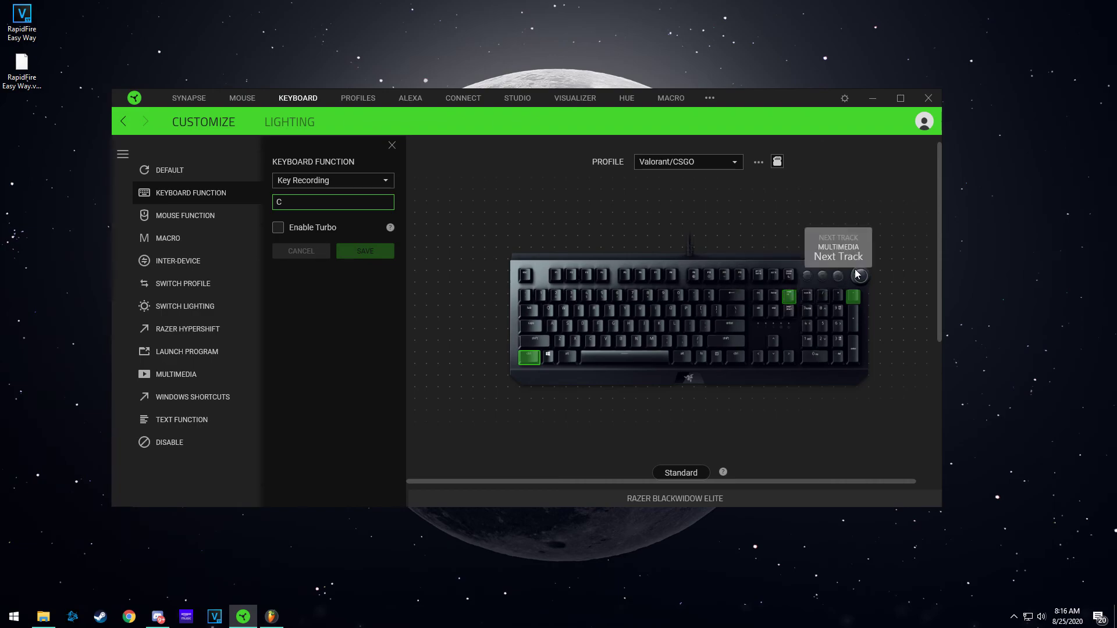
# - Record Page Up as the left Ctrl key's output in place of C
pyautogui.press('pageup')
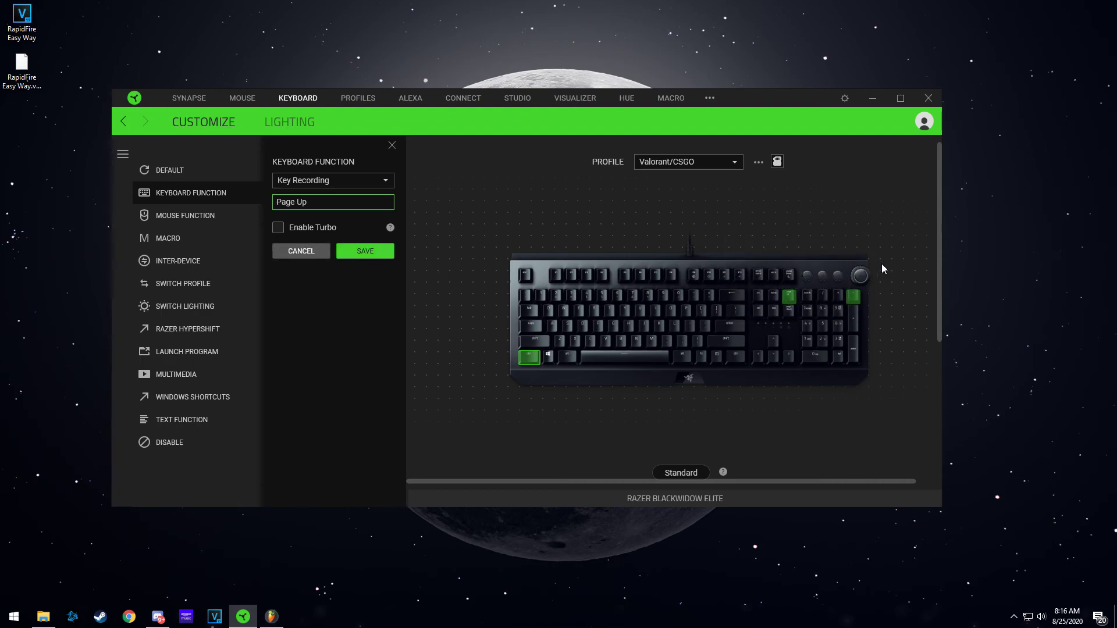